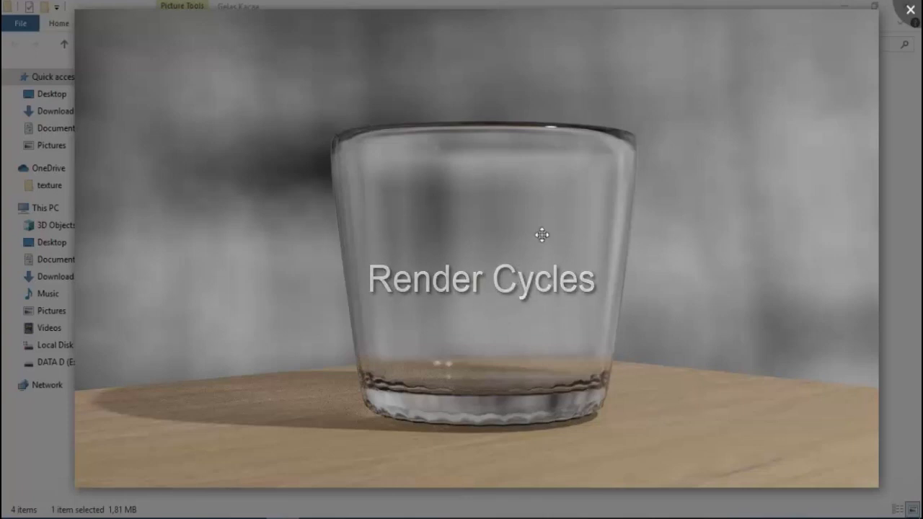
Look over the Eevee glass render and the Wood01_col and Wood01_disp texture images in the Gelas Kacaa folder.
key(Right)
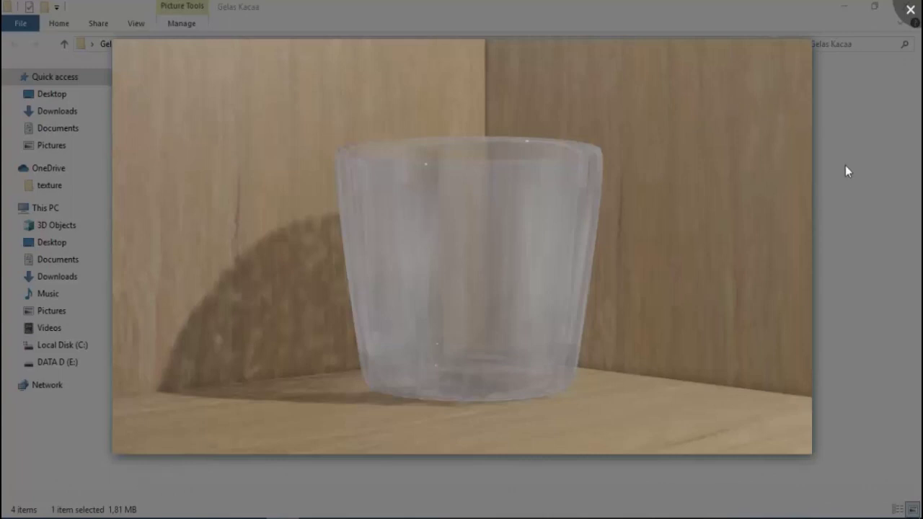
key(Escape)
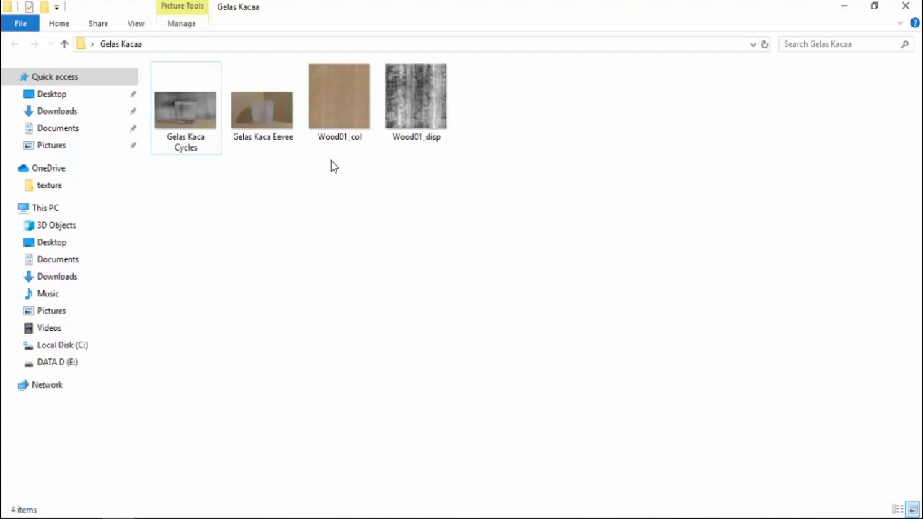
double_click(334, 120)
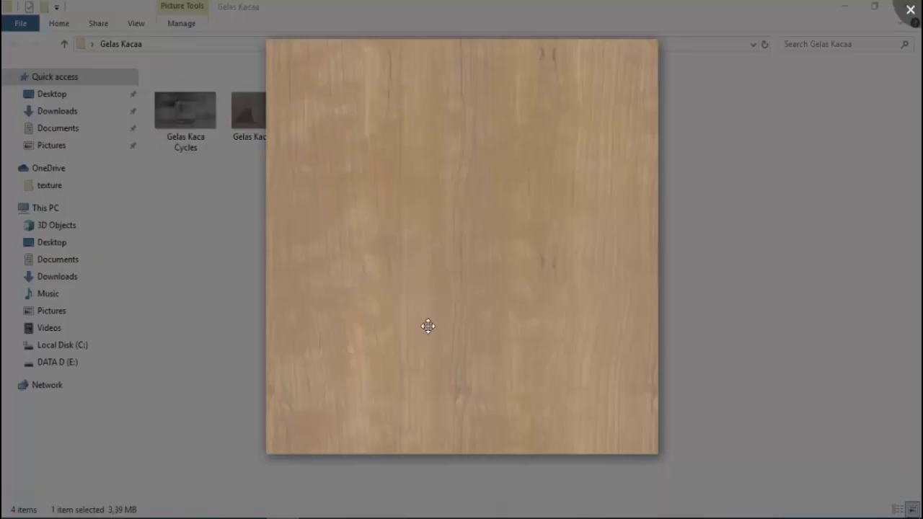
scroll(426, 326, up, 3)
scroll(429, 327, down, 3)
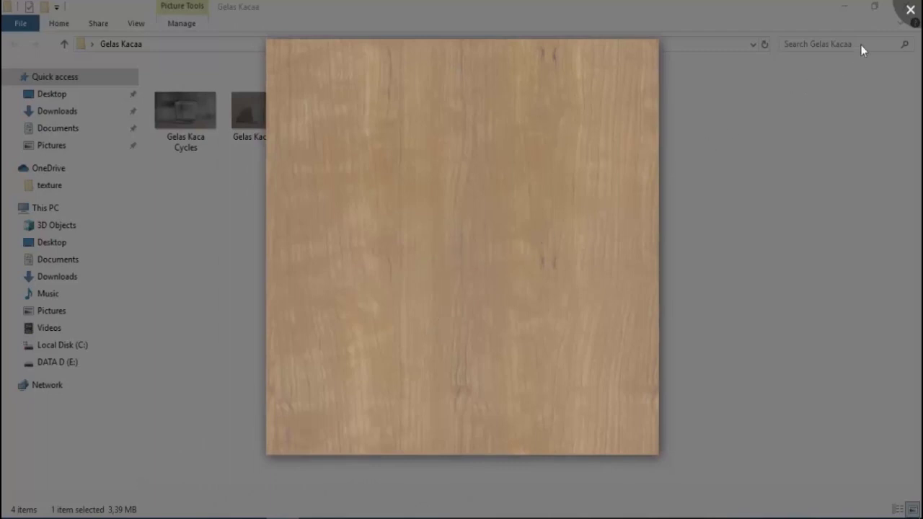
click(910, 14)
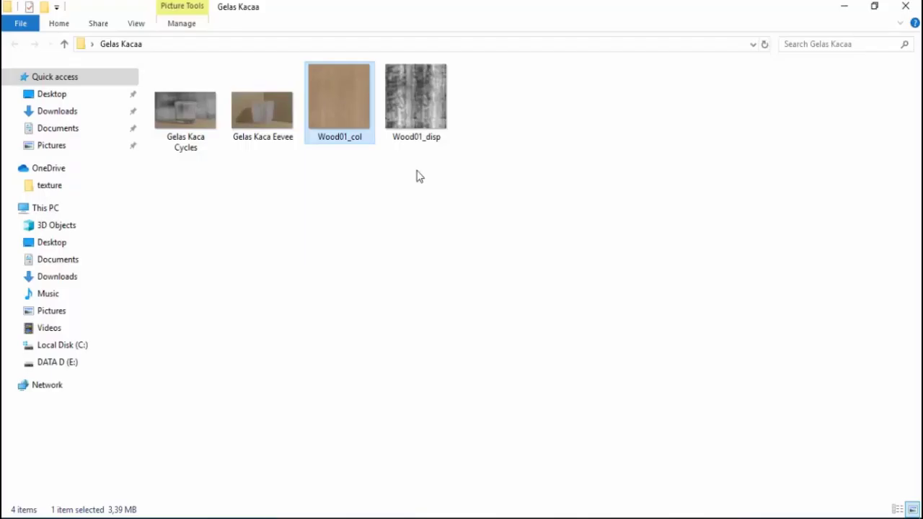
double_click(412, 112)
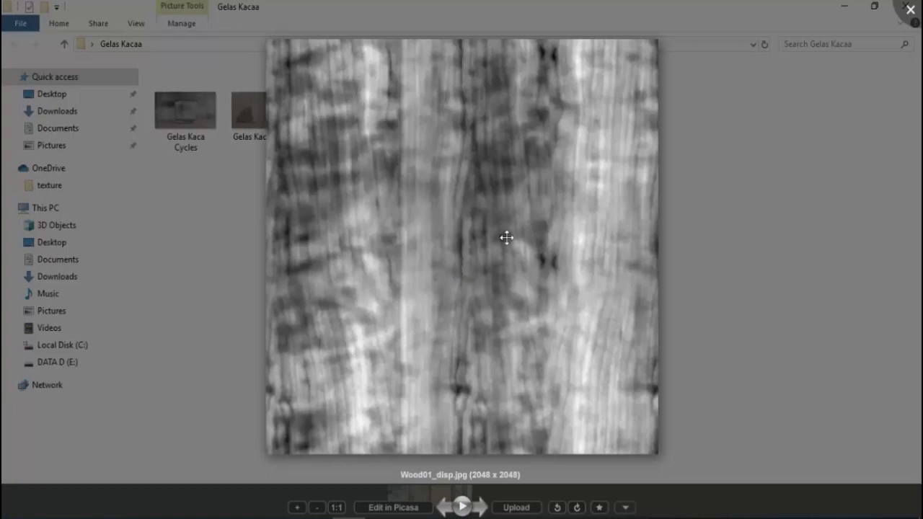
click(788, 131)
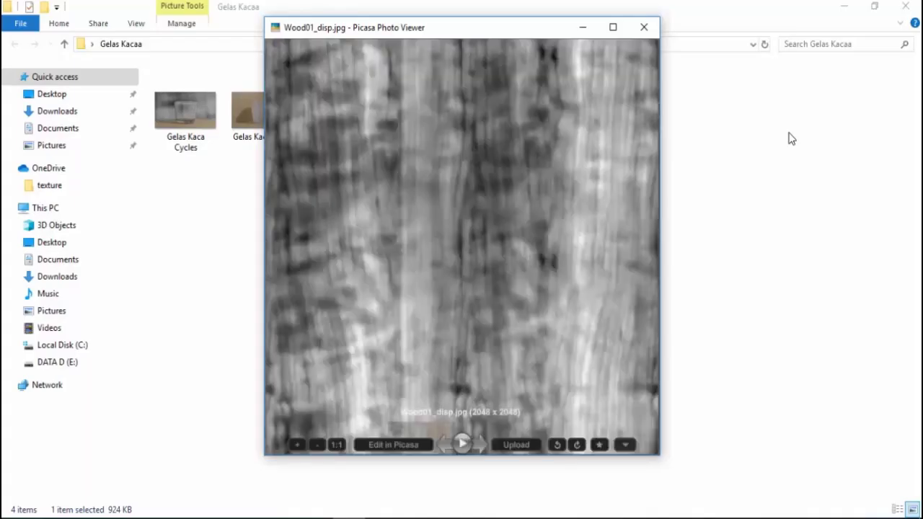
click(583, 29)
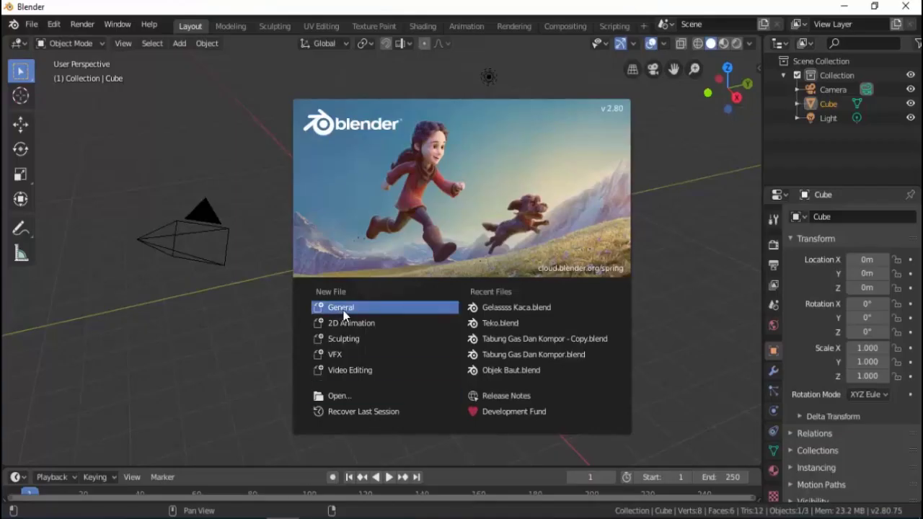
In Blender, start a new General file and delete the default cube.
click(343, 310)
scroll(357, 274, up, 4)
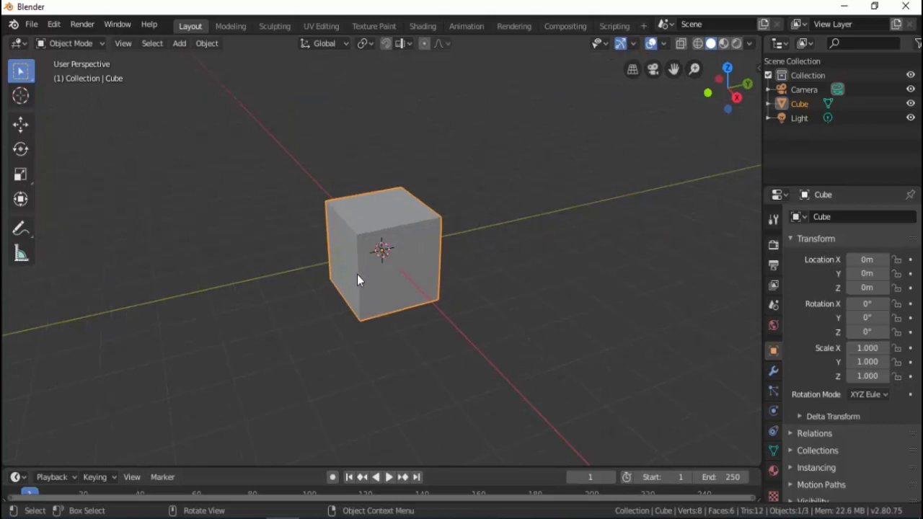
scroll(357, 280, down, 1)
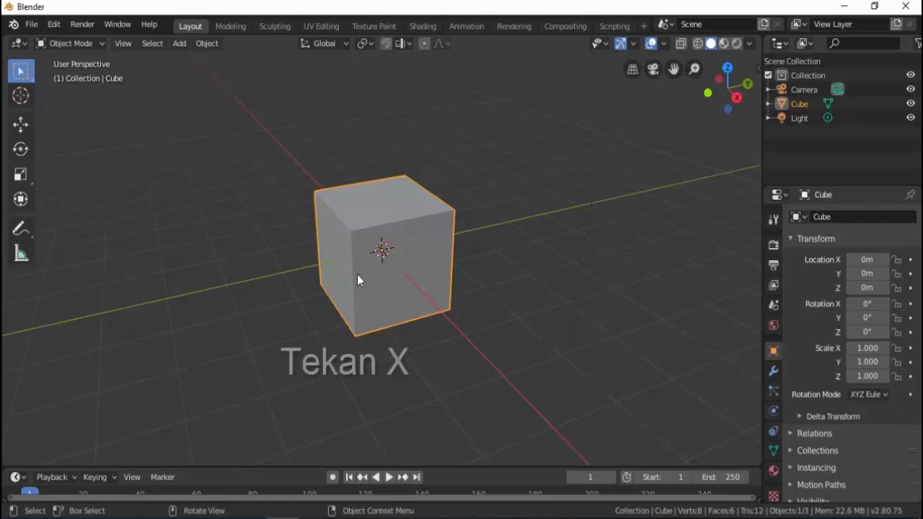
key(x)
click(357, 274)
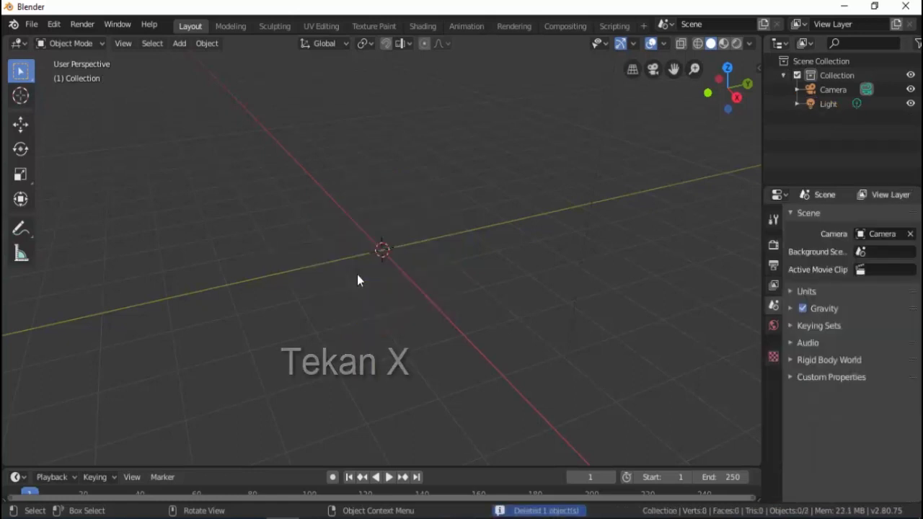
Add a cylinder mesh at the scene origin.
key(shift+a)
mouse_move(399, 221)
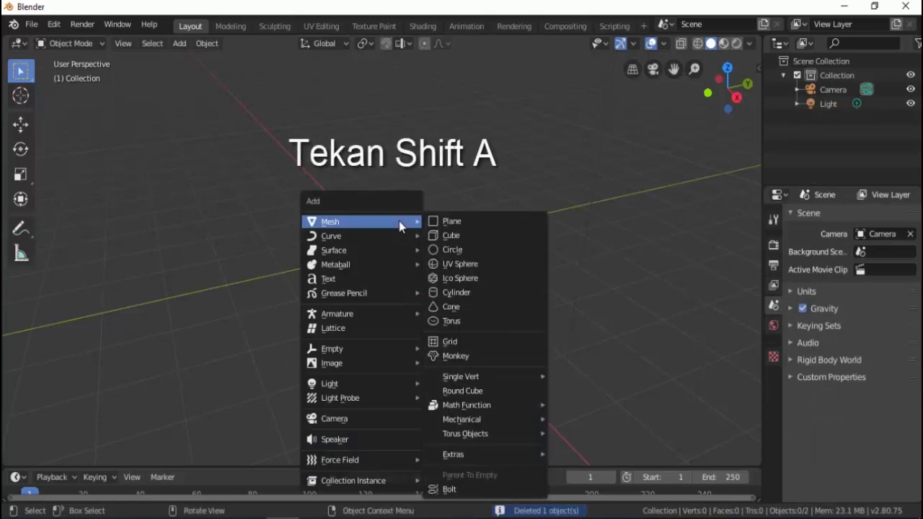
click(449, 289)
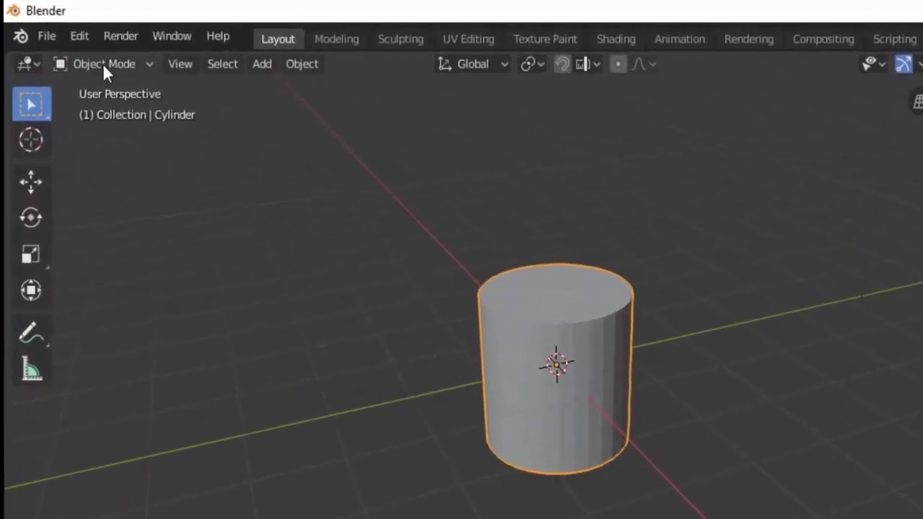
Put the cylinder into Edit Mode with face selection.
click(103, 63)
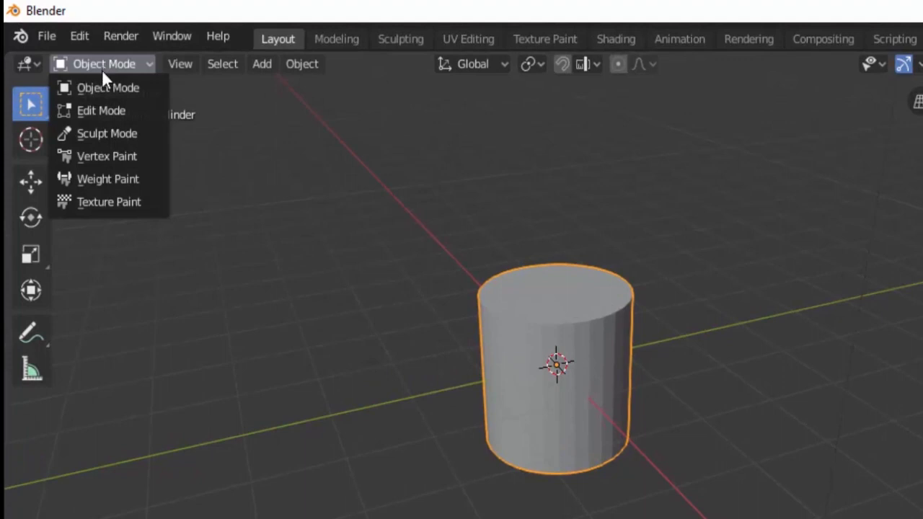
click(104, 109)
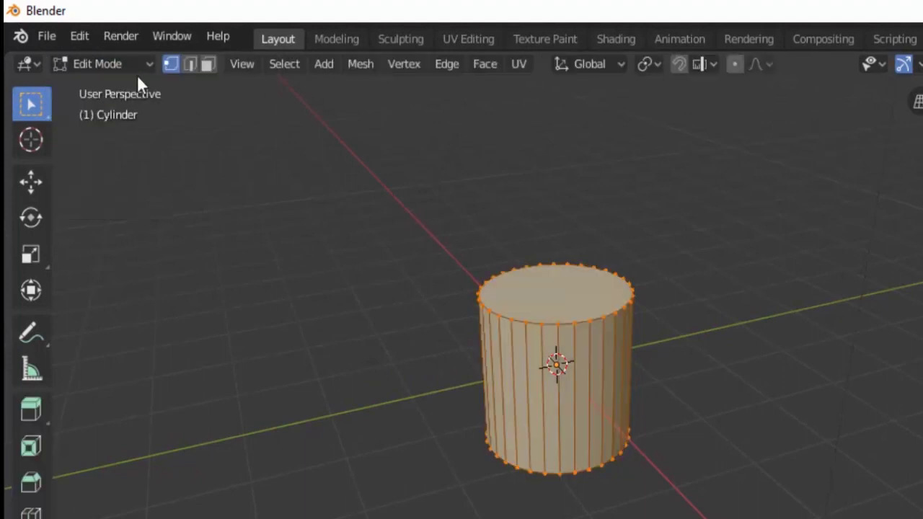
click(207, 63)
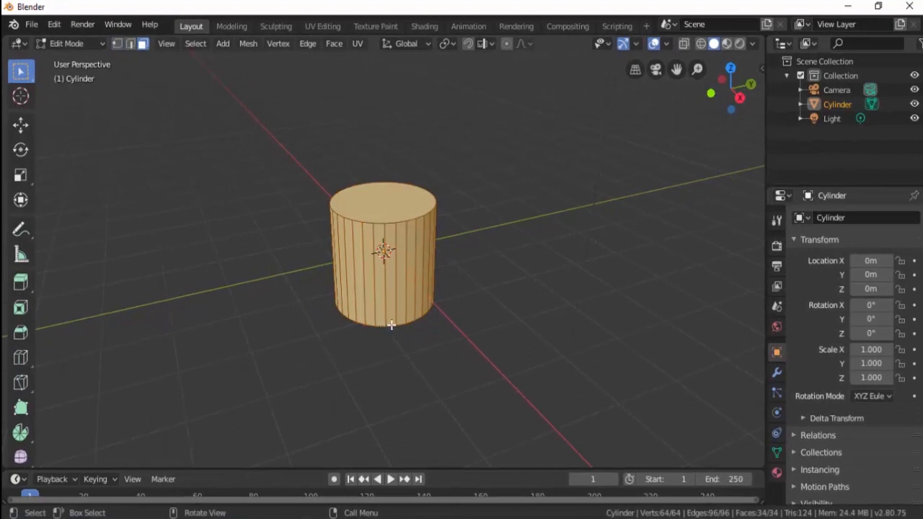
Scale down the cylinder's bottom face so the body tapers toward the base like a drinking glass.
middle_drag(391, 325, 383, 232)
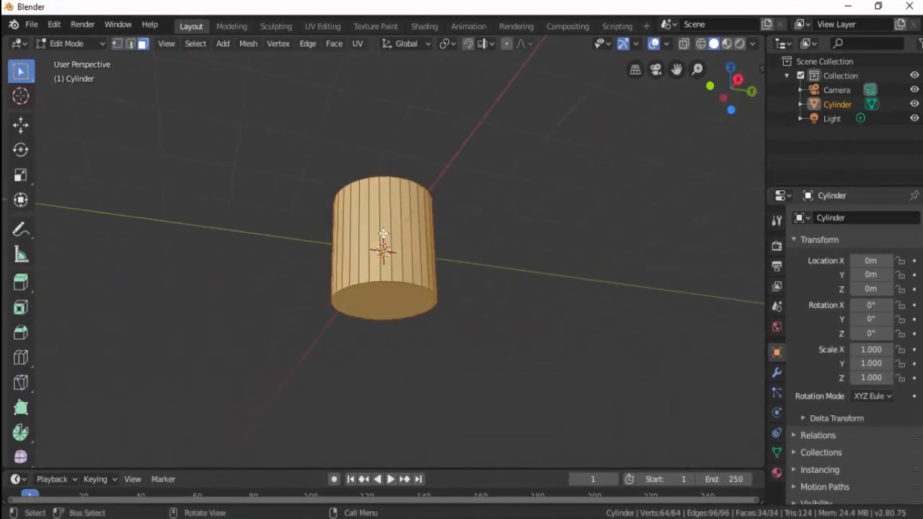
click(388, 300)
key(s)
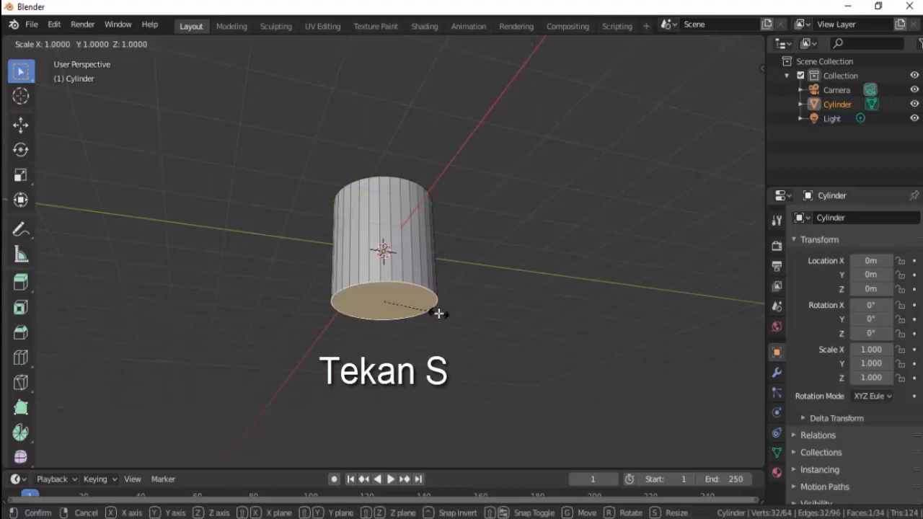
click(422, 311)
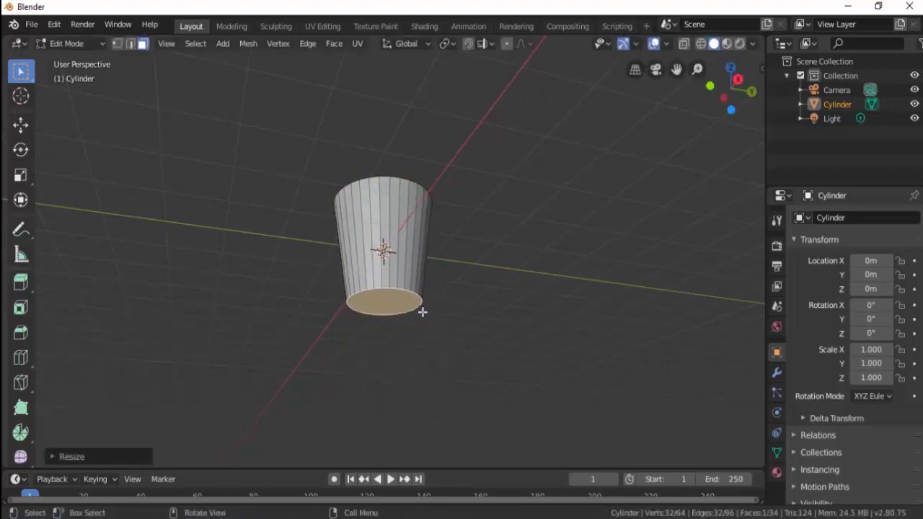
Extrude the top face and scale it slightly inward to form a thin rim ring.
middle_drag(388, 246, 404, 321)
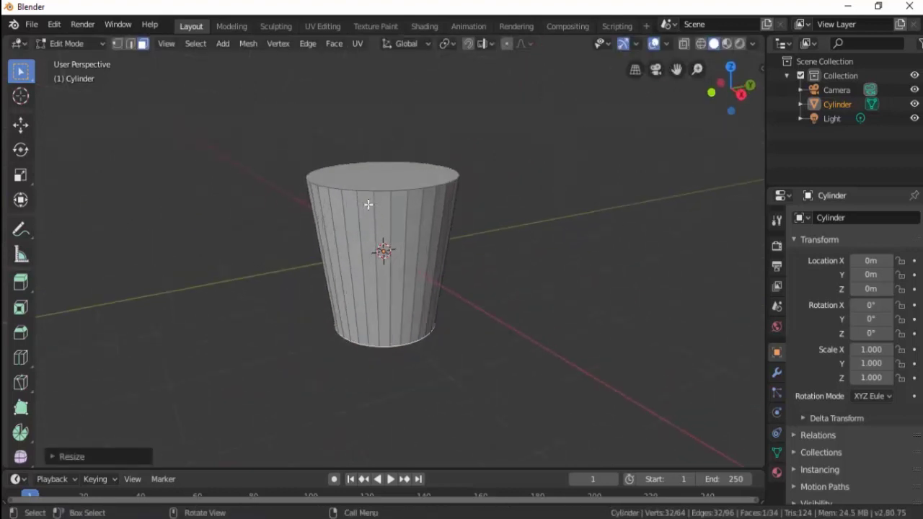
middle_drag(379, 200, 397, 233)
click(412, 195)
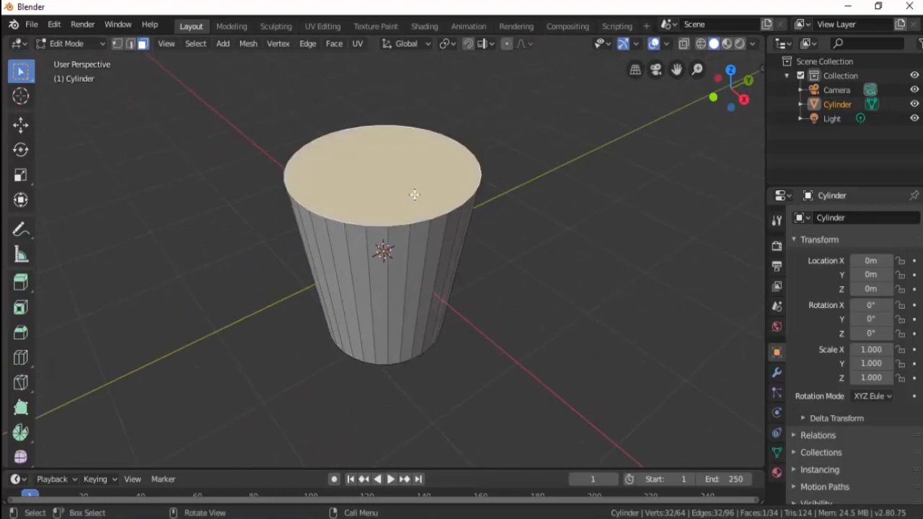
key(e)
key(s)
click(435, 199)
Extrude the inner top face again and scale it to about 0.95 to form a second rim ring.
scroll(423, 181, up, 3)
middle_drag(424, 181, 447, 225)
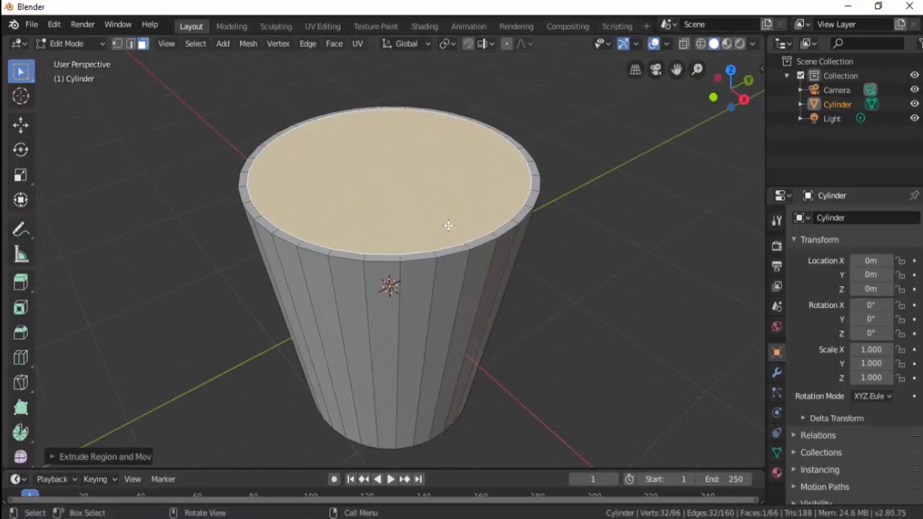
key(e)
key(s)
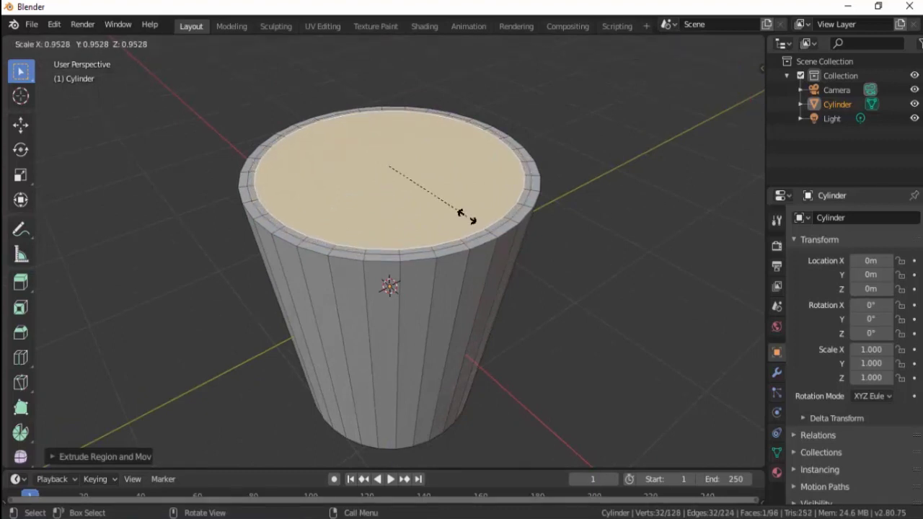
click(462, 214)
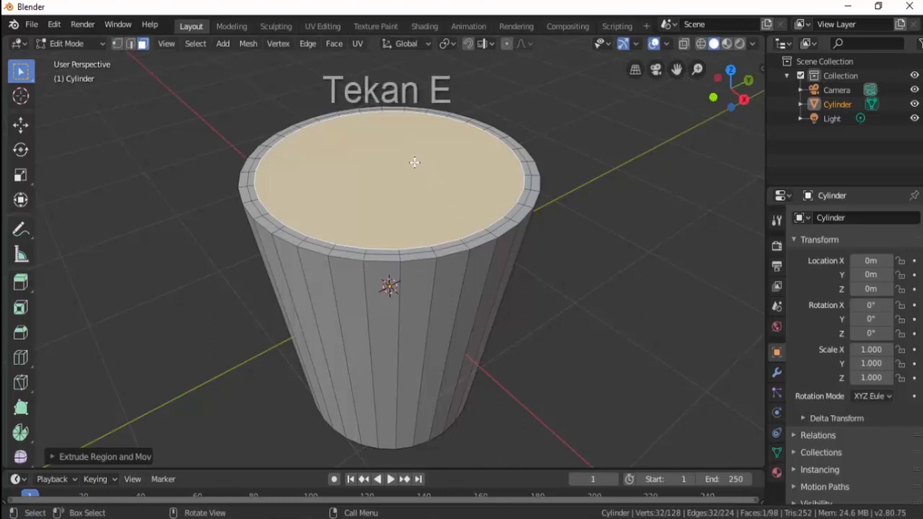
Extrude the inner top face down into the body and lower it along Z to just above the base.
key(e)
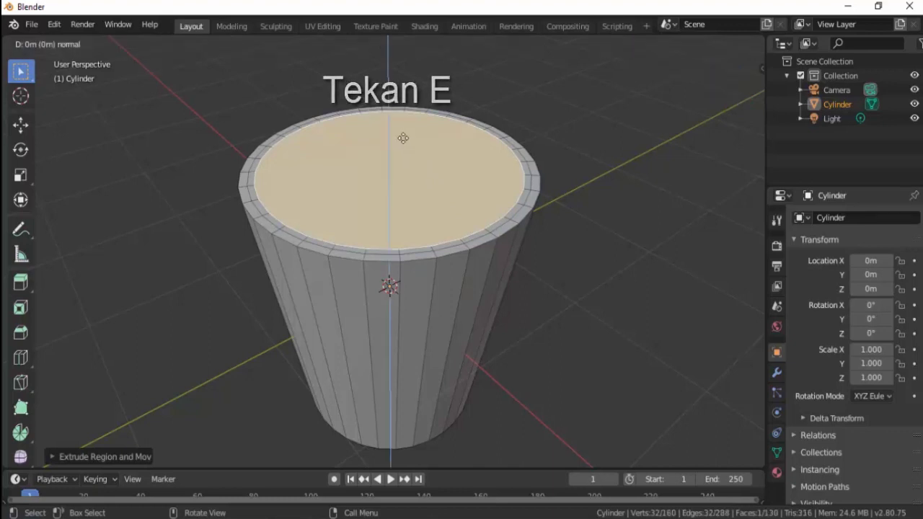
click(408, 369)
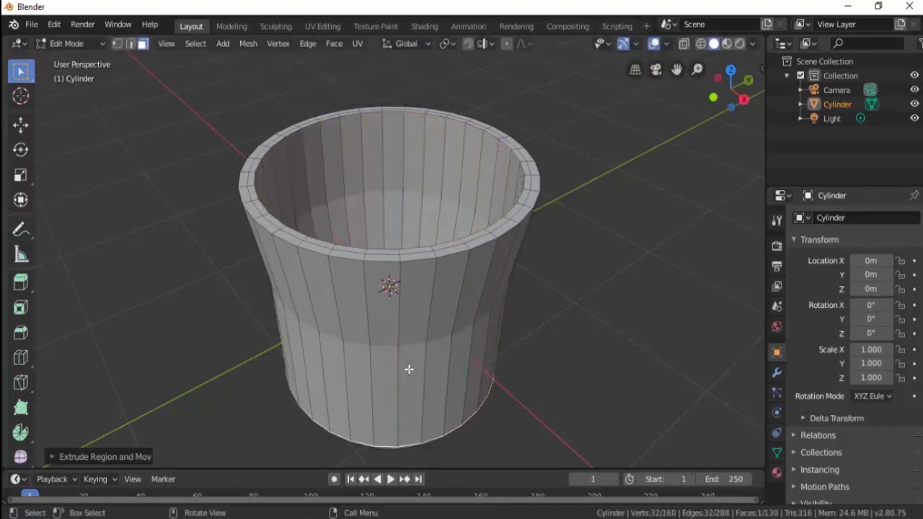
middle_drag(419, 381, 414, 281)
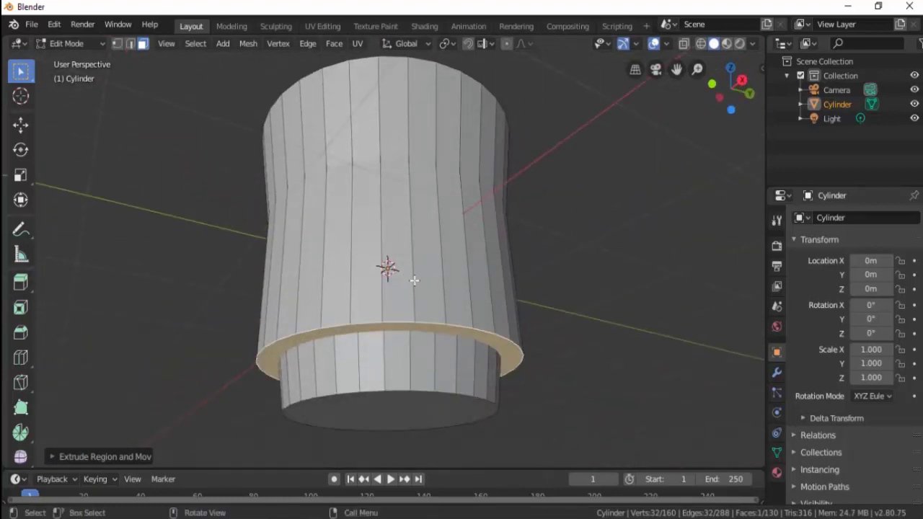
click(22, 124)
drag(387, 312, 390, 346)
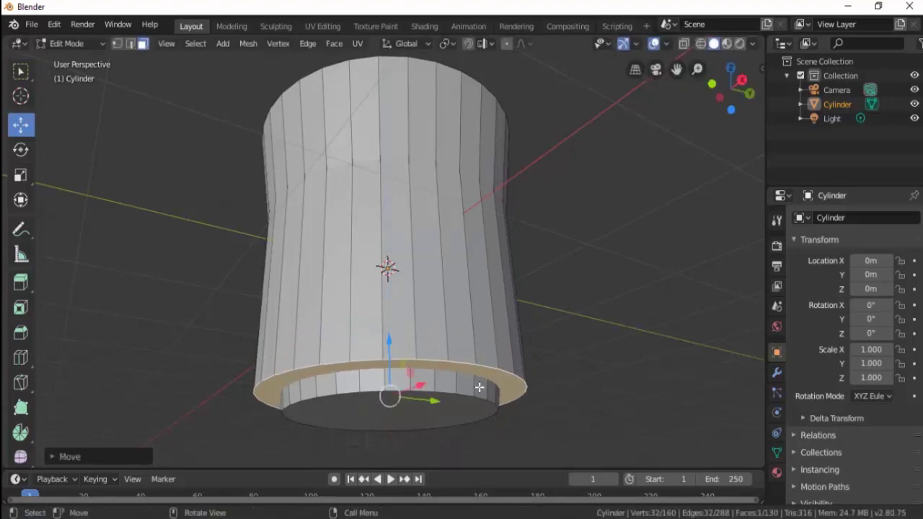
Scale the glass's inner floor face to about 0.80 so the inner walls fit inside the outer walls.
key(s)
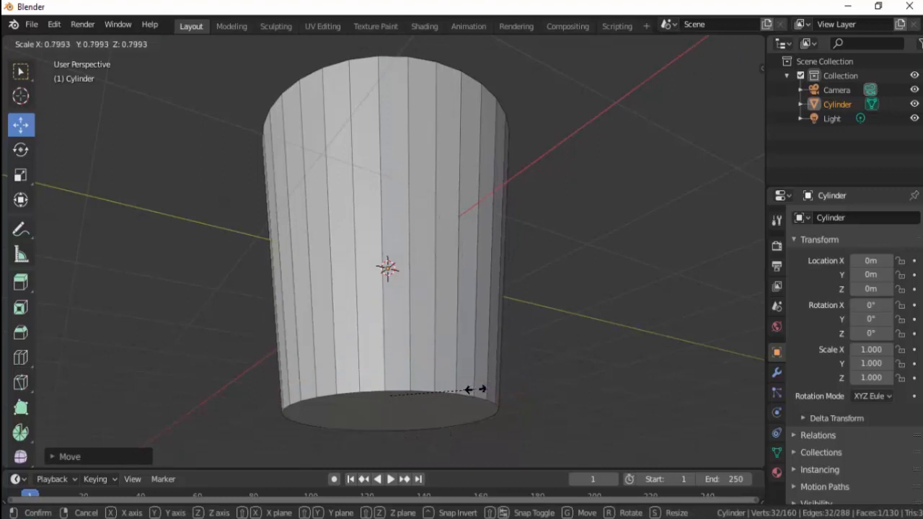
click(471, 387)
middle_drag(431, 236, 422, 292)
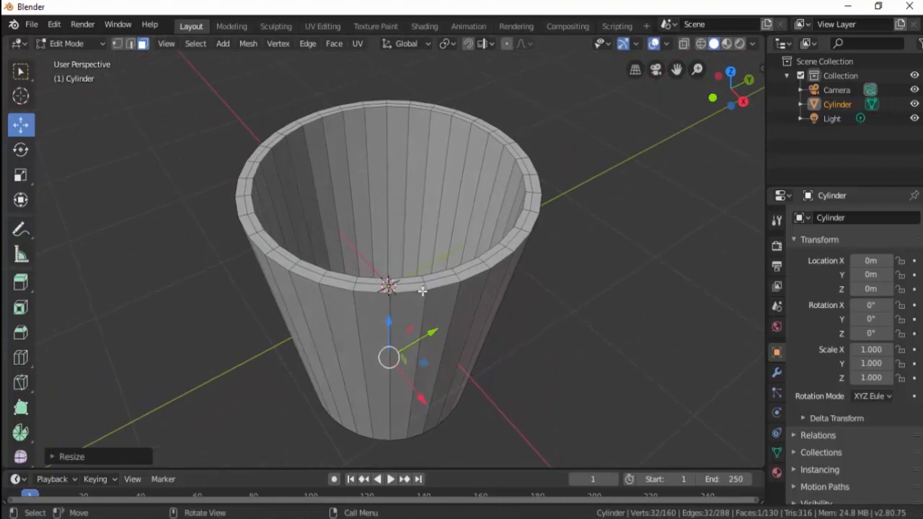
In edge selection, select the middle edge loop of the glass rim and raise it slightly along Z.
scroll(423, 292, up, 3)
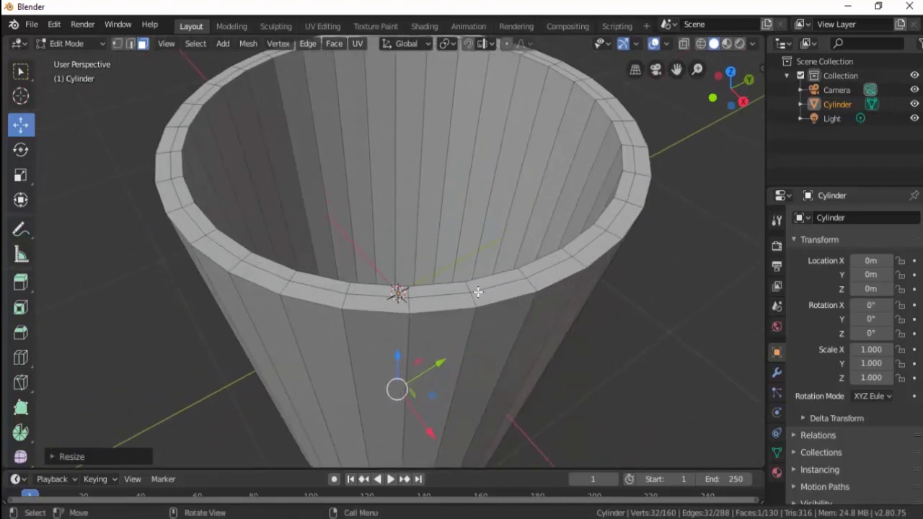
click(131, 44)
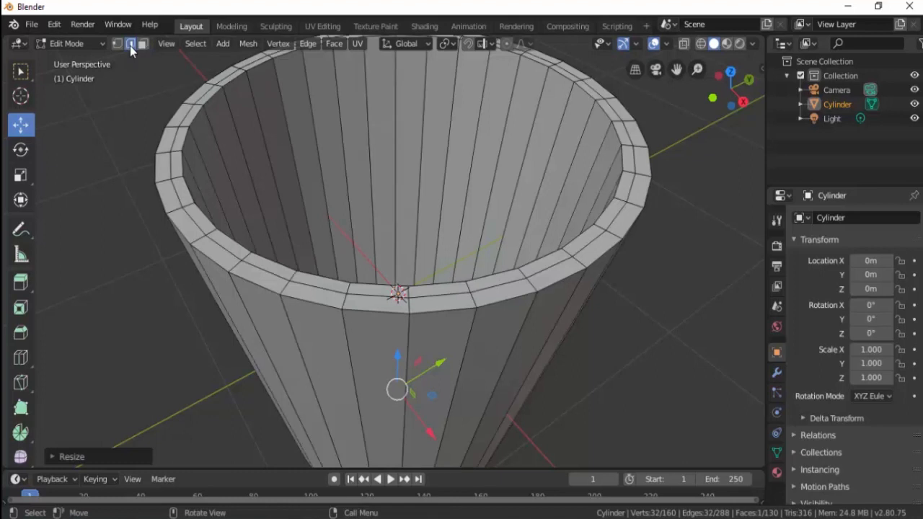
click(321, 288)
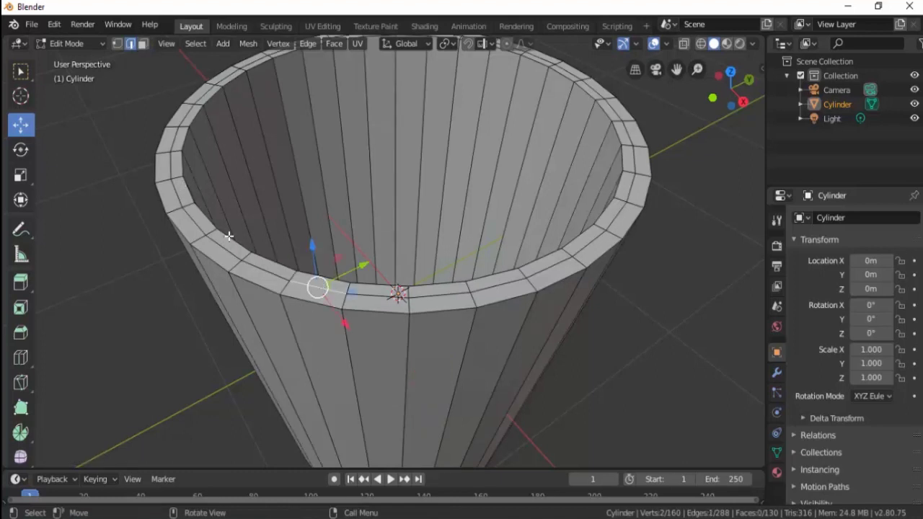
alt+click(267, 268)
scroll(267, 268, down, 3)
drag(397, 120, 397, 108)
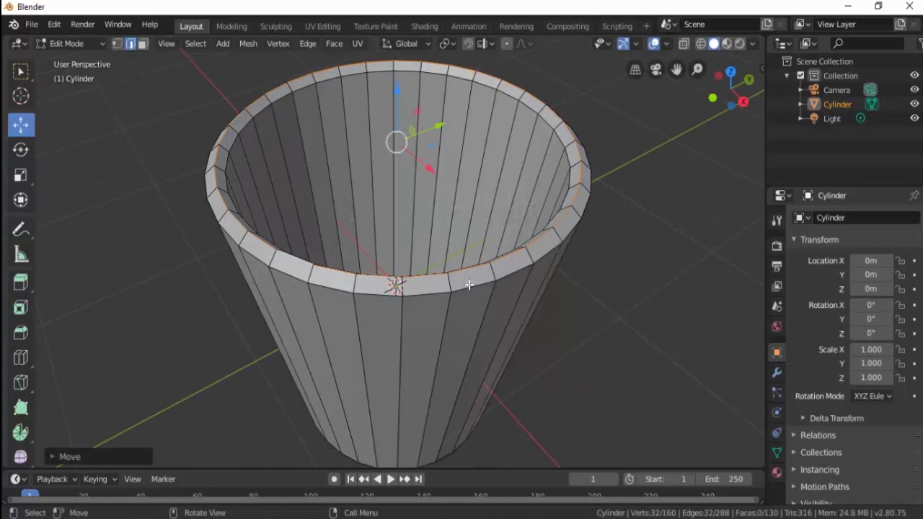
middle_drag(447, 302, 136, 343)
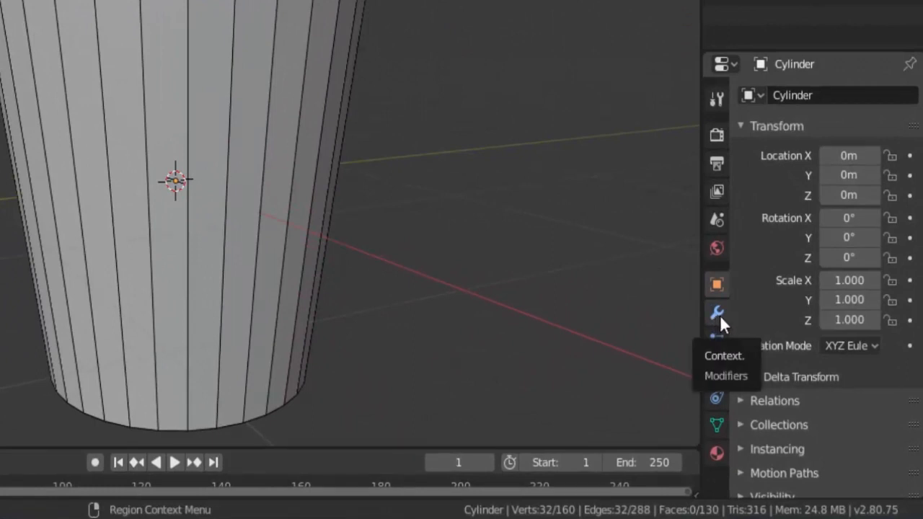
Add a Subdivision Surface modifier to the glass.
click(718, 313)
click(759, 95)
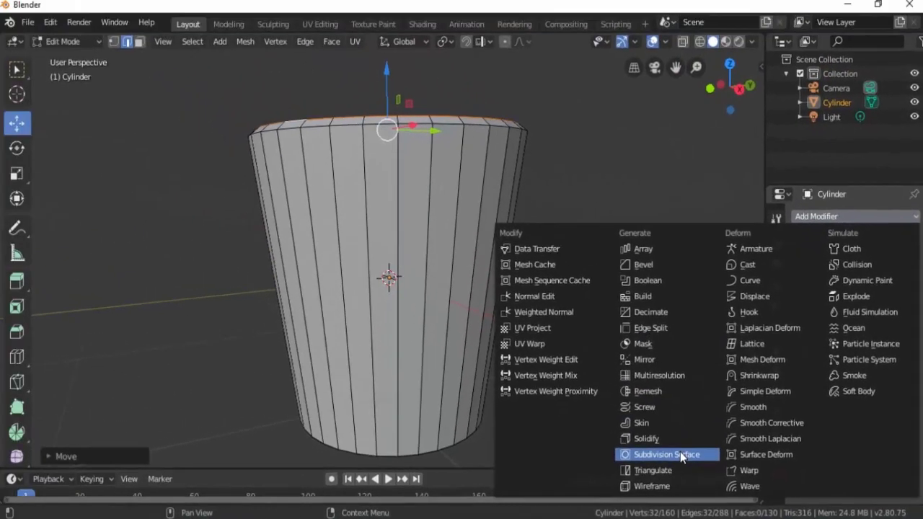
click(620, 441)
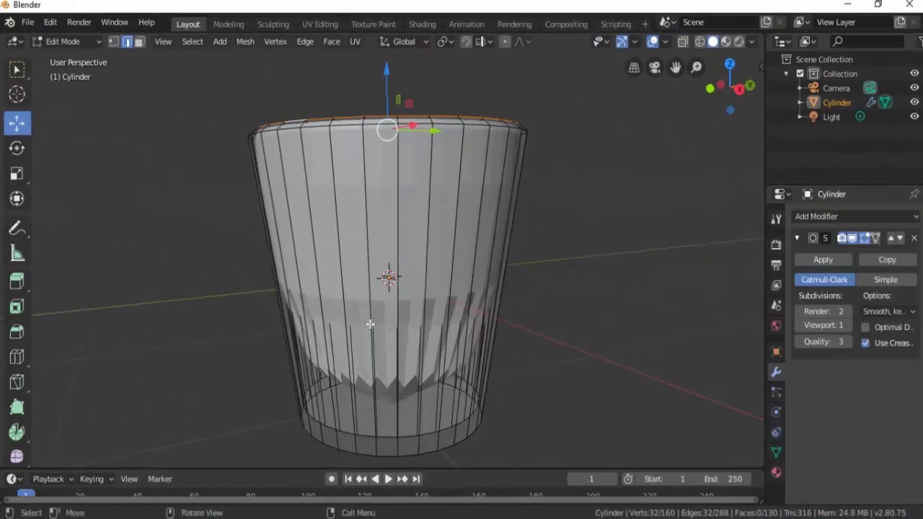
Add two edge loops around the outer wall, one slid down to the base edge and one slid up just below the rim.
key(ctrl+r)
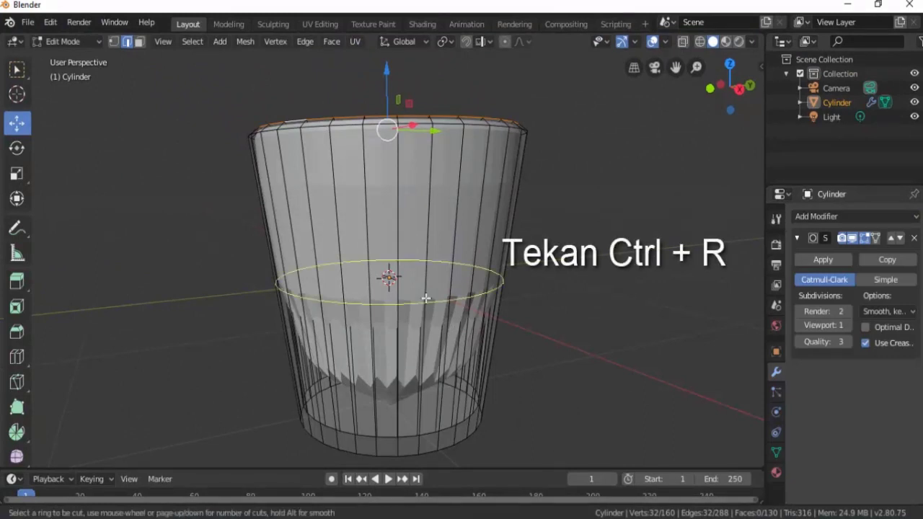
click(425, 297)
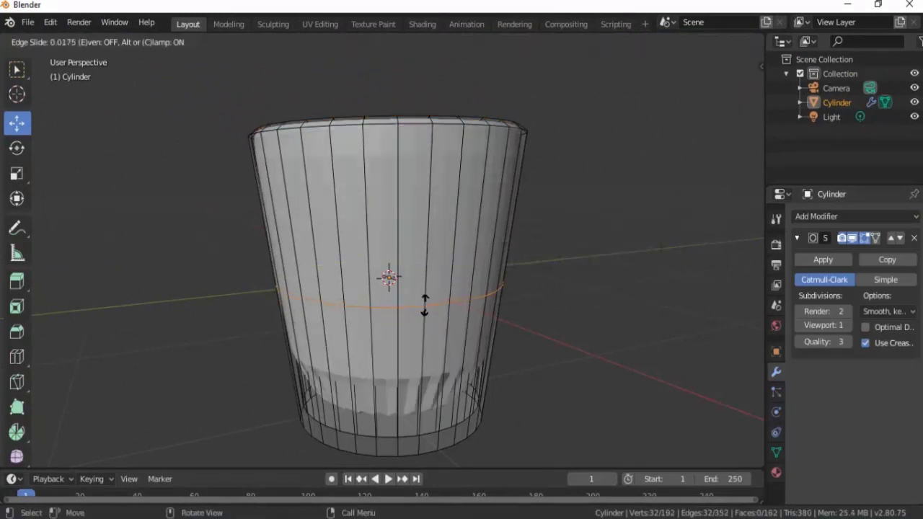
click(431, 449)
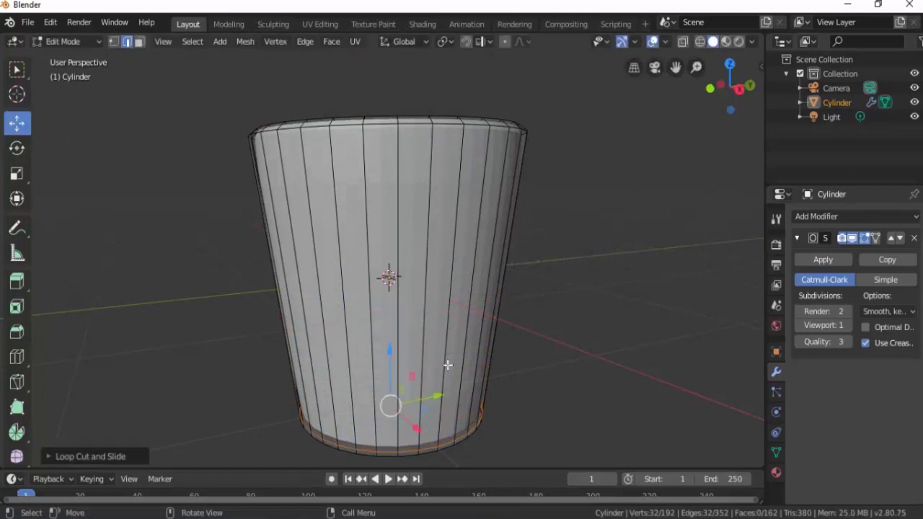
key(ctrl+r)
click(450, 359)
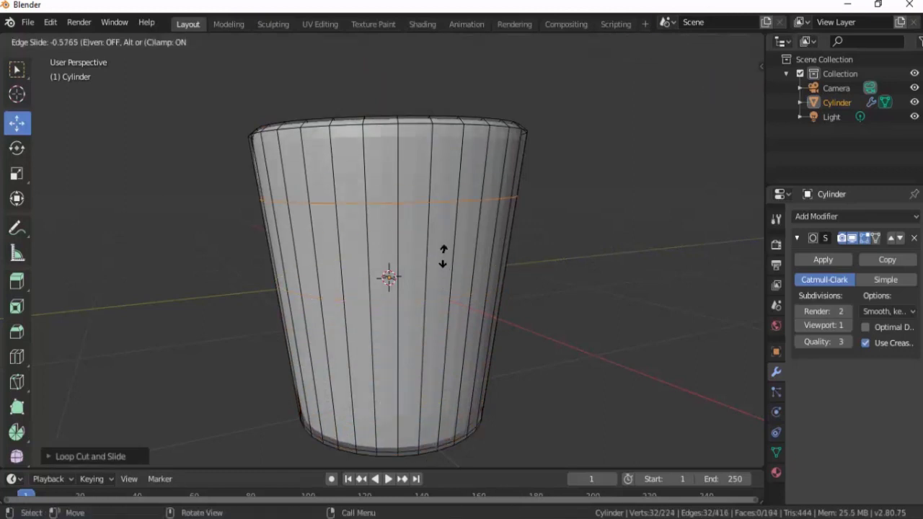
click(449, 201)
Add two edge loops around the inner wall, one slid down to the inner floor and one slid up close to the rim.
middle_drag(475, 226, 494, 222)
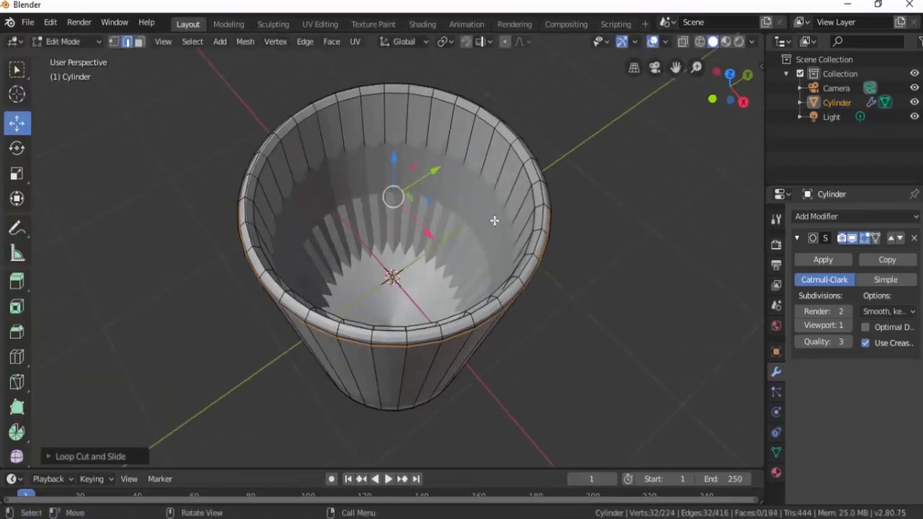
key(ctrl+r)
click(500, 208)
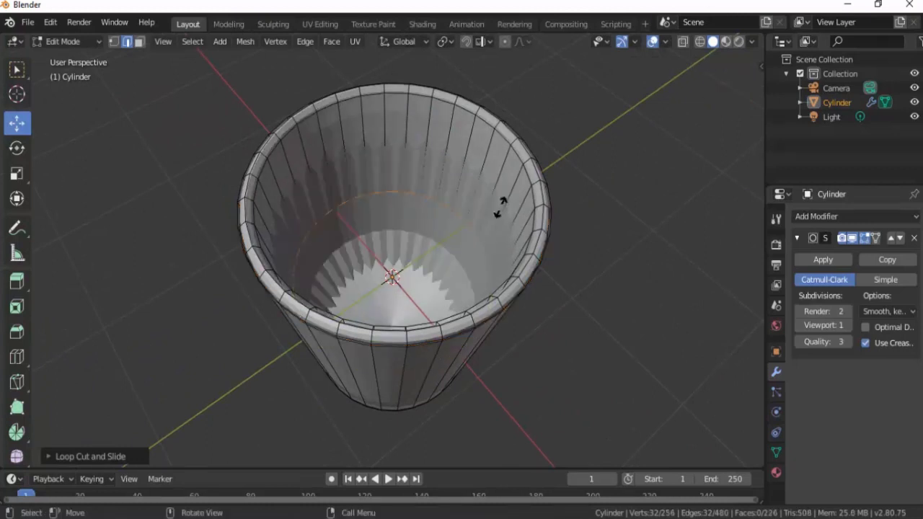
click(455, 293)
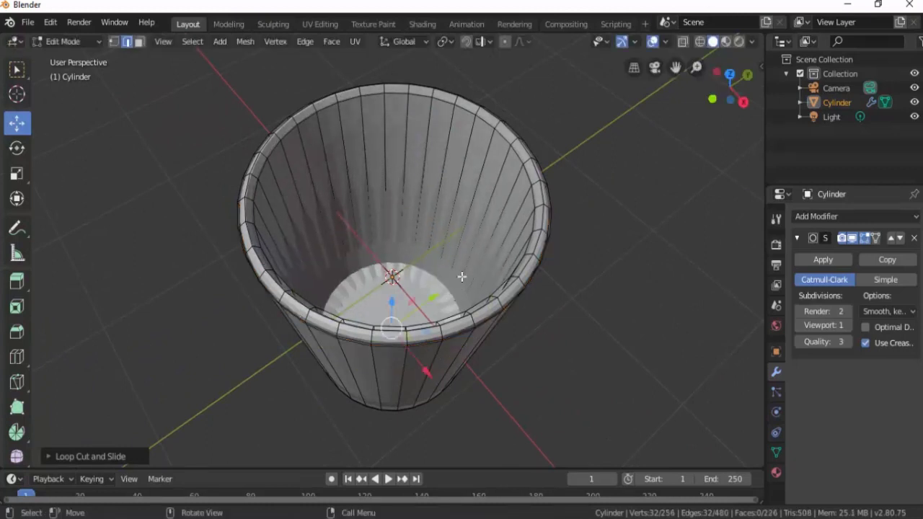
key(ctrl+r)
click(488, 226)
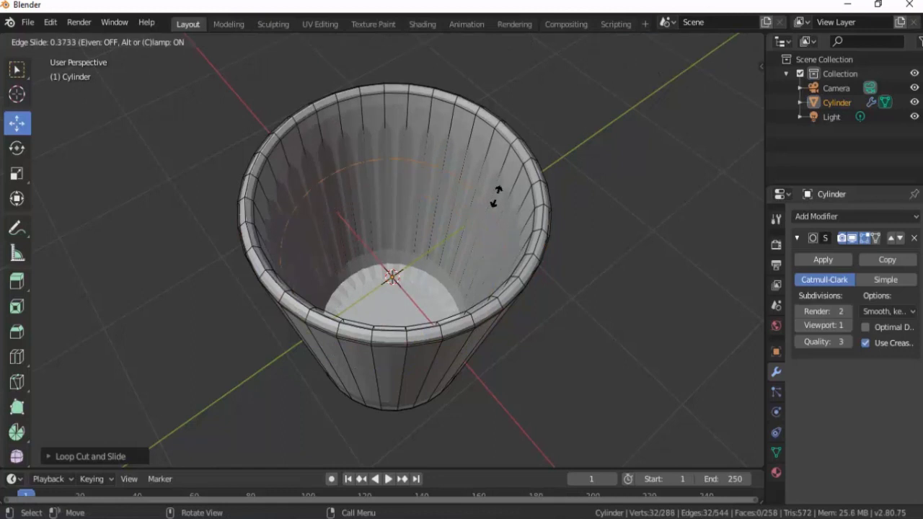
click(501, 216)
Return to Object Mode and apply smooth shading to the glass.
middle_drag(496, 260, 503, 240)
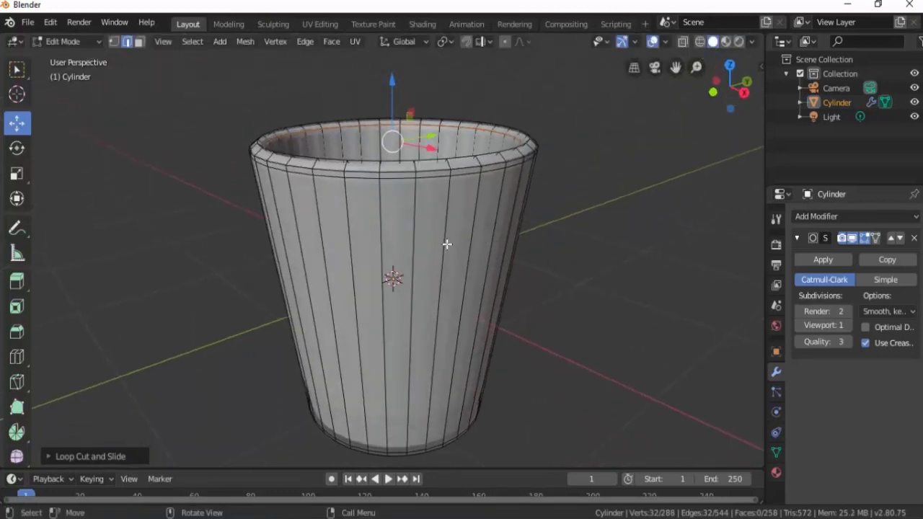
key(Tab)
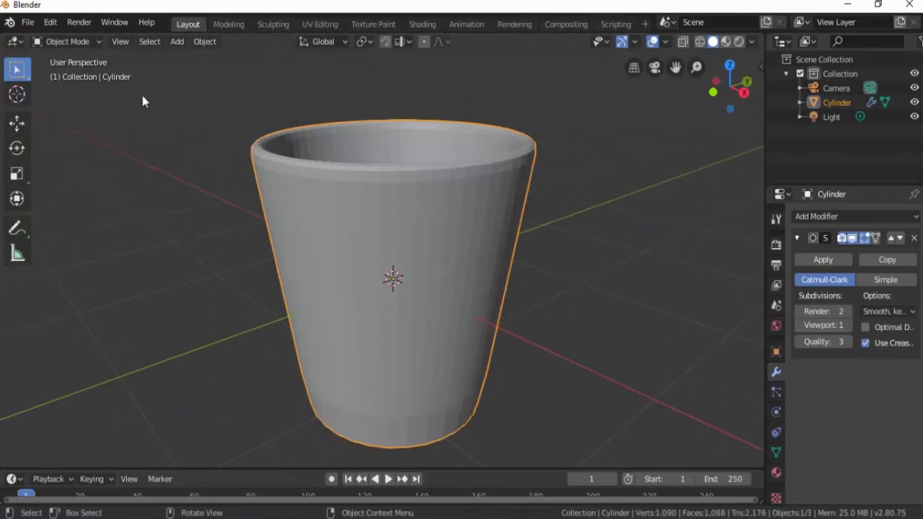
right_click(379, 218)
click(379, 219)
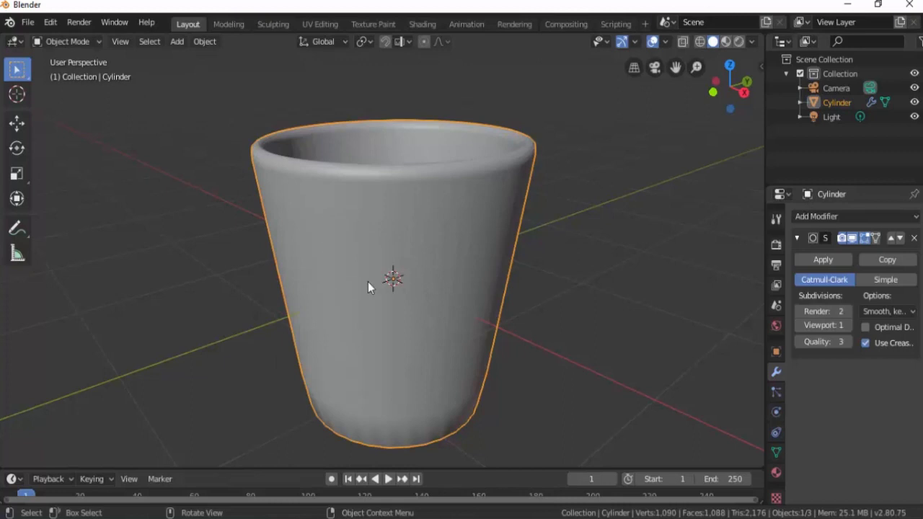
mouse_move(383, 241)
middle_down()
mouse_move(405, 291)
mouse_move(482, 282)
mouse_move(383, 250)
middle_up()
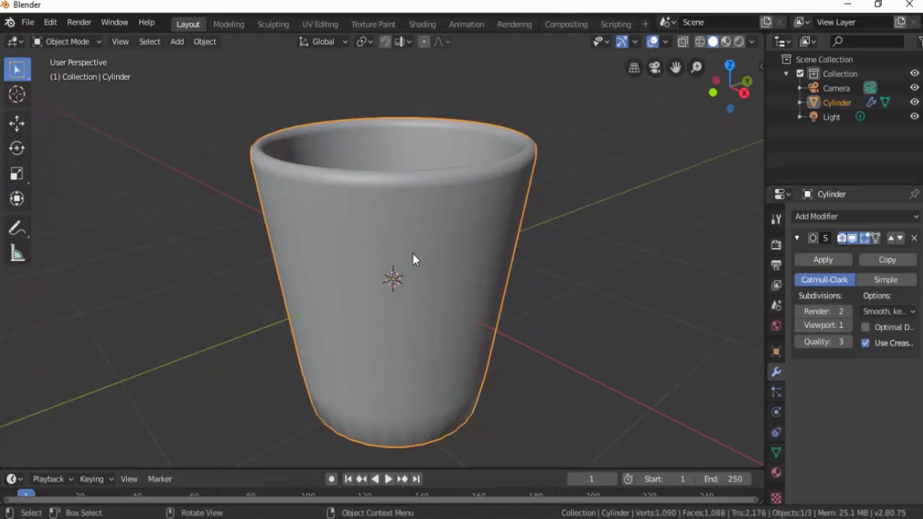
Enable Ambient Occlusion, Bloom and Screen Space Reflections with Refraction in the Eevee render settings.
click(775, 245)
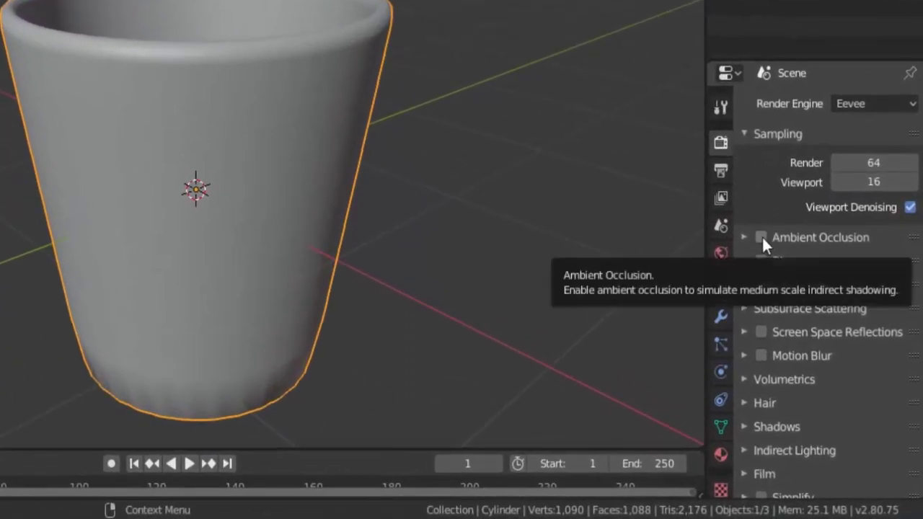
click(761, 237)
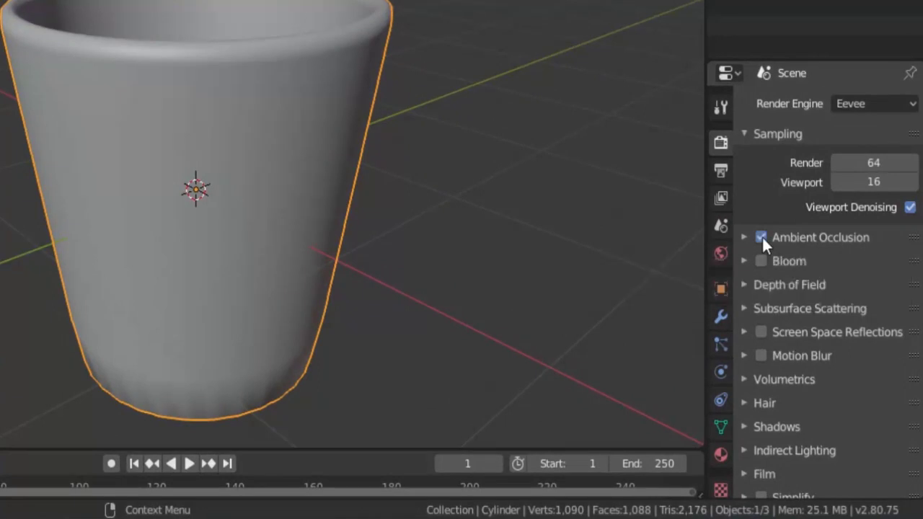
click(761, 261)
scroll(761, 261, down, 3)
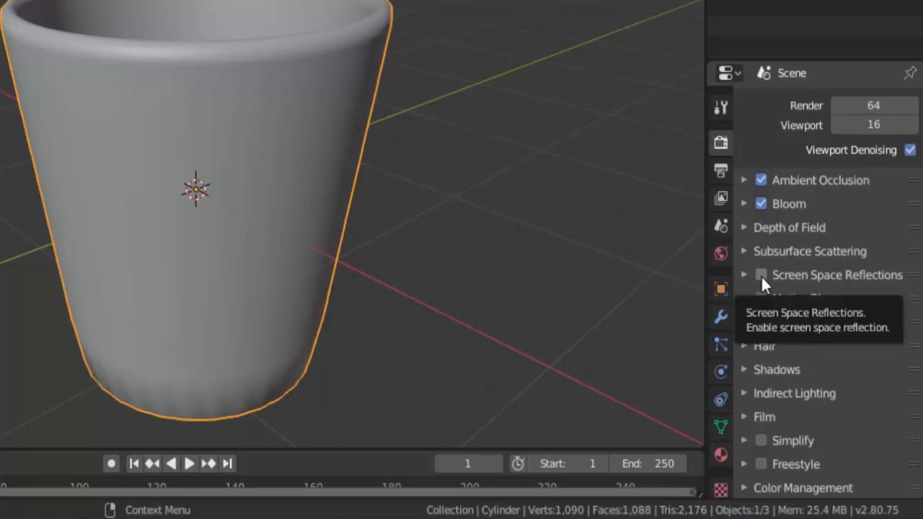
click(761, 274)
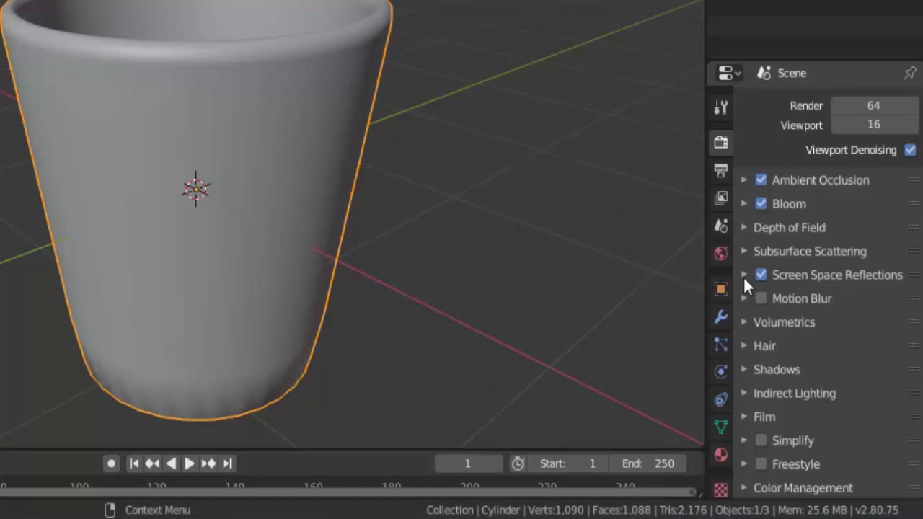
click(743, 275)
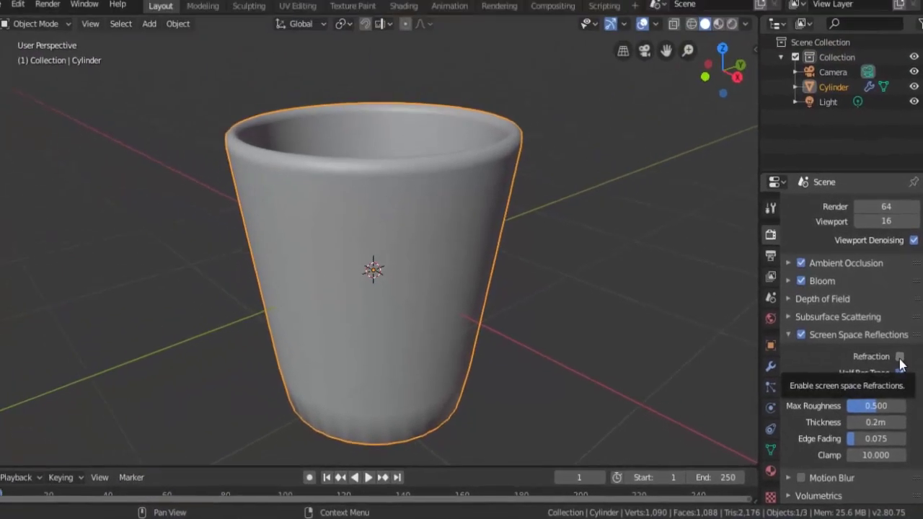
click(891, 303)
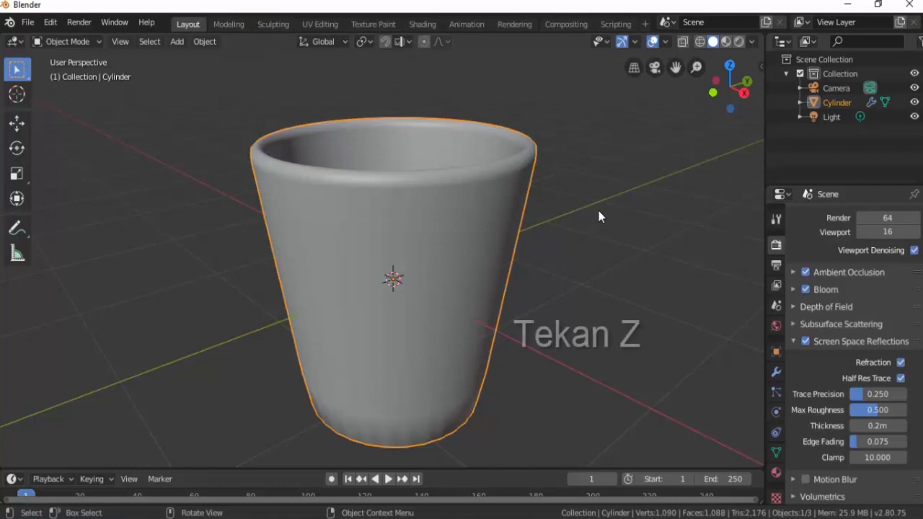
Set the viewport shading to Rendered and assign an Environment Texture to the world background color.
key(z)
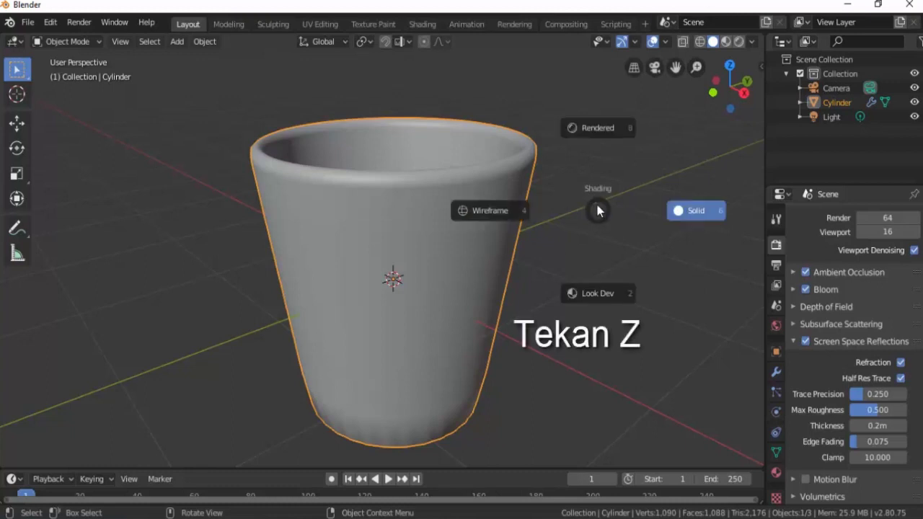
click(601, 127)
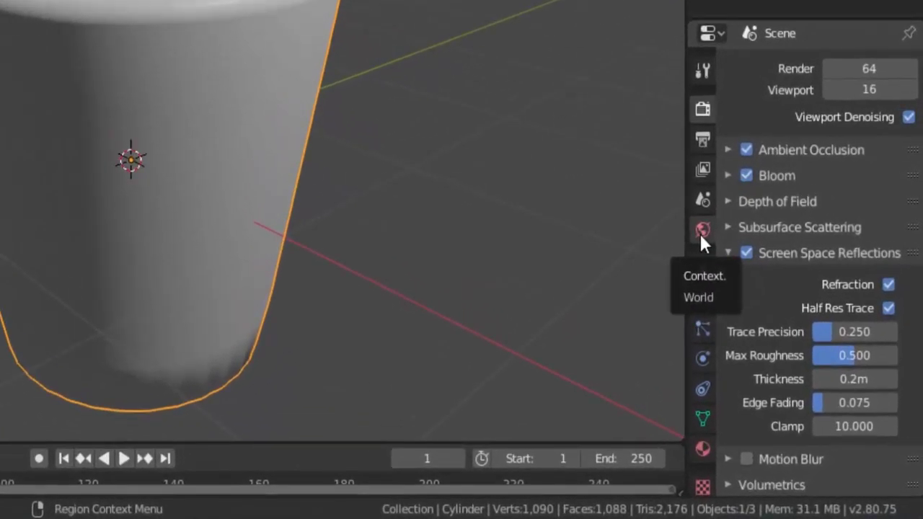
click(701, 230)
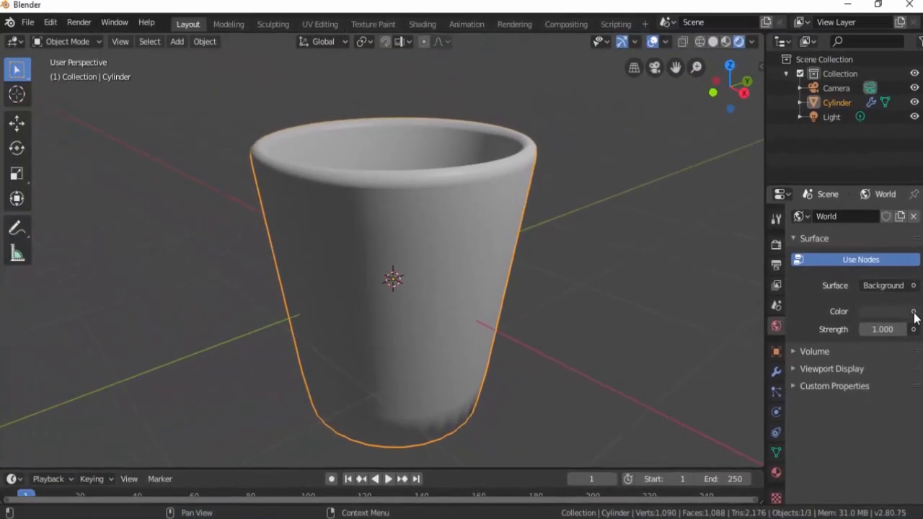
click(908, 209)
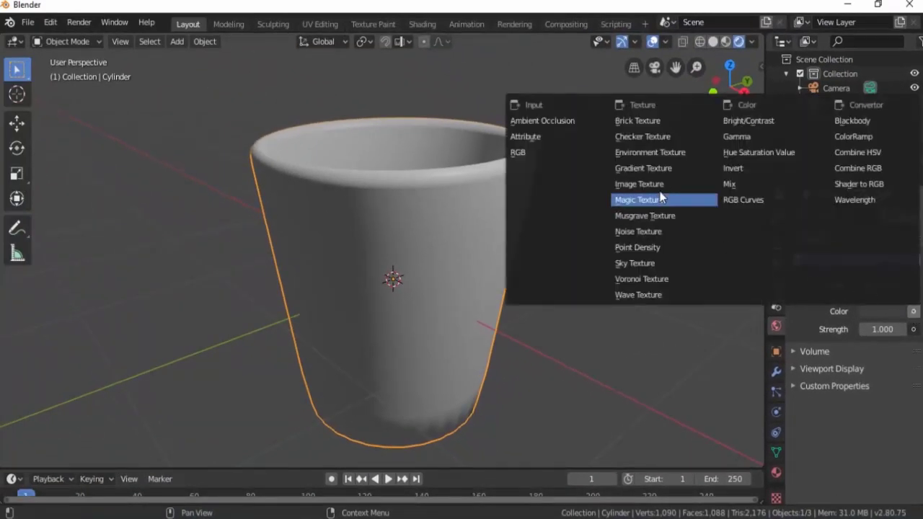
click(650, 154)
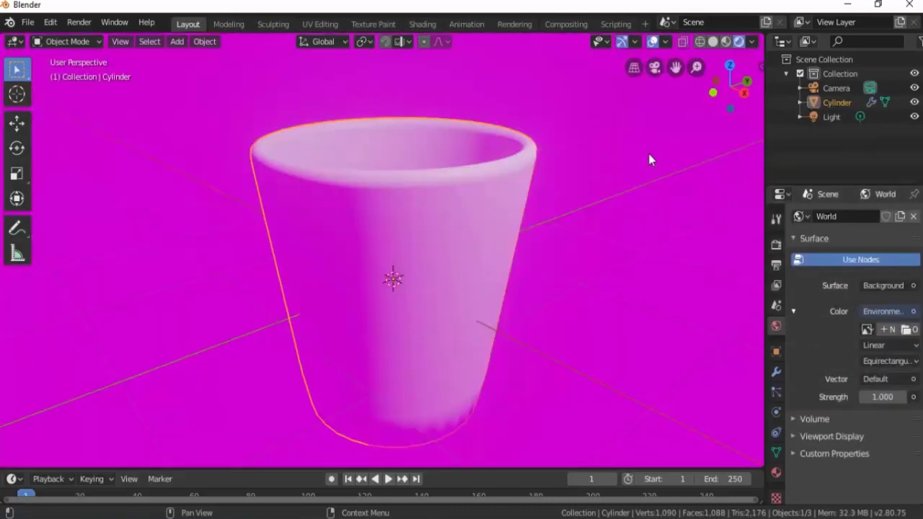
Load Wood01_disp.jpg from the Gelas Kacaa folder on the Desktop as the world's environment image.
click(906, 332)
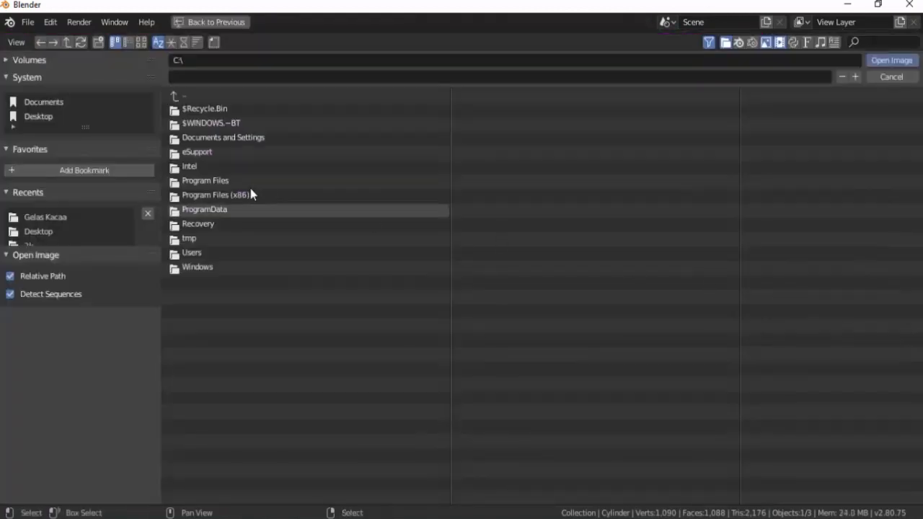
click(30, 118)
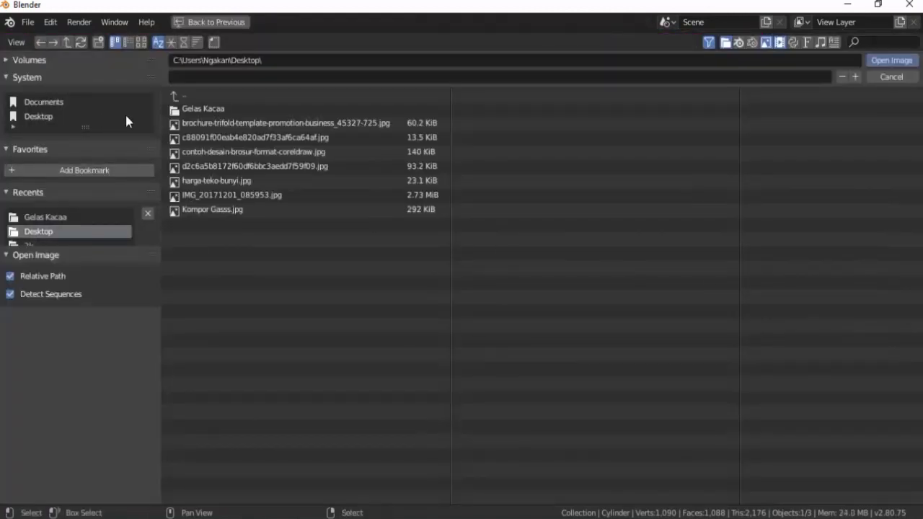
click(195, 108)
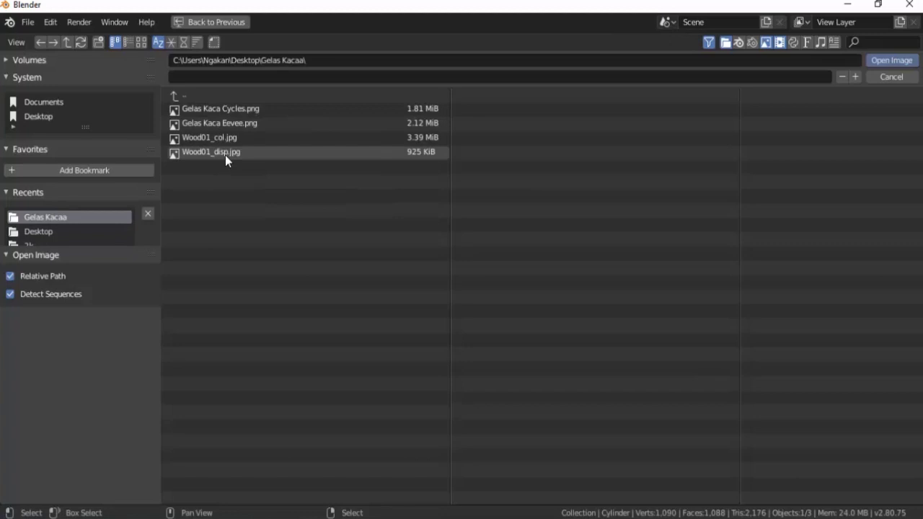
double_click(228, 153)
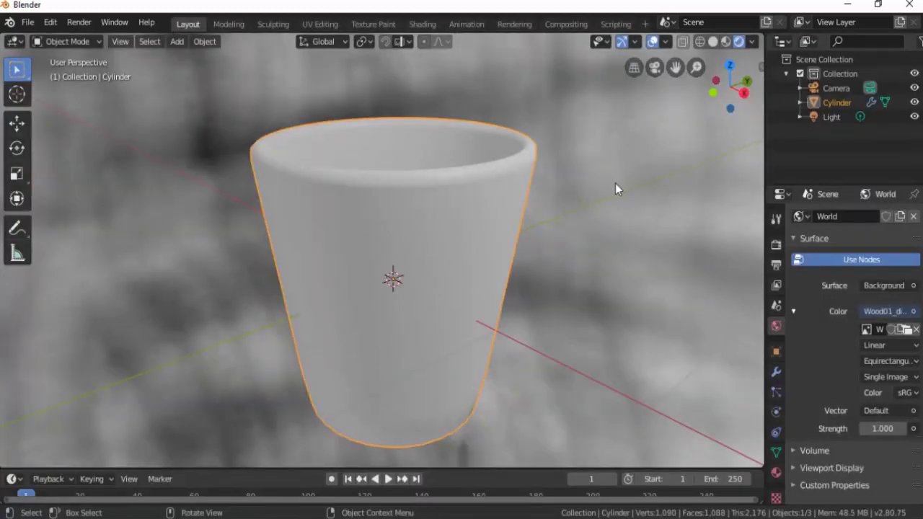
scroll(610, 193, down, 4)
scroll(525, 213, up, 2)
scroll(526, 214, down, 3)
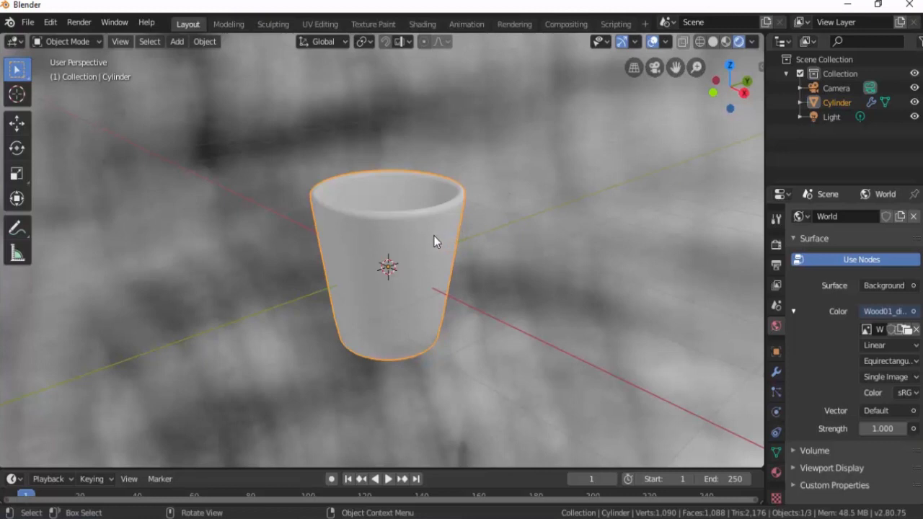
Open the Shading workspace and create a new material for the glass.
click(422, 24)
scroll(432, 226, up, 6)
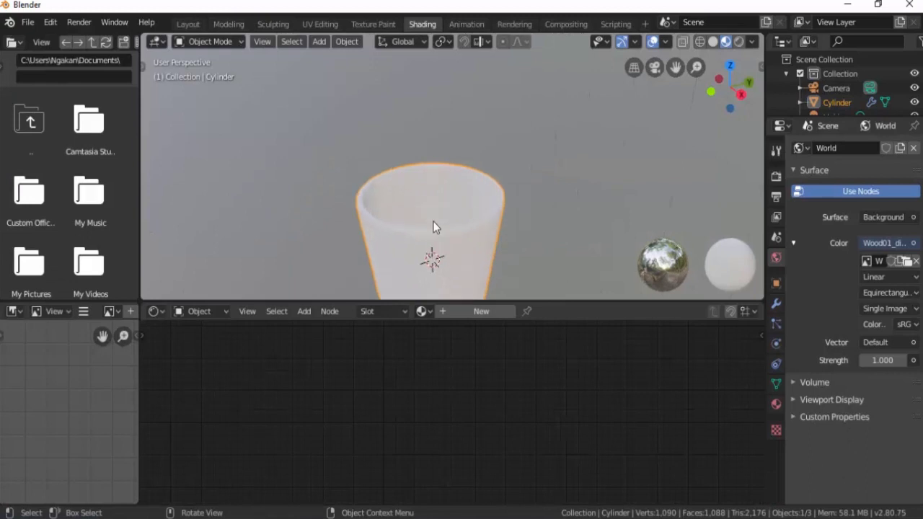
shift+middle_drag(448, 255, 457, 177)
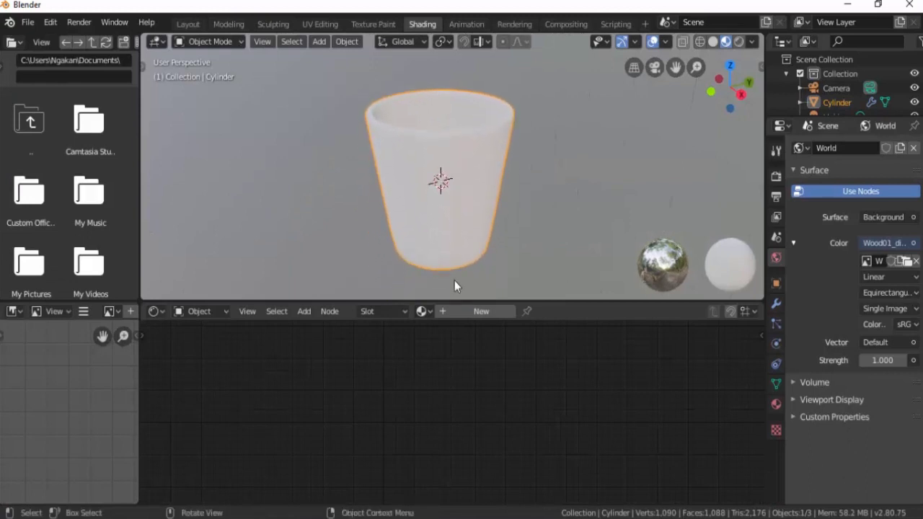
click(460, 310)
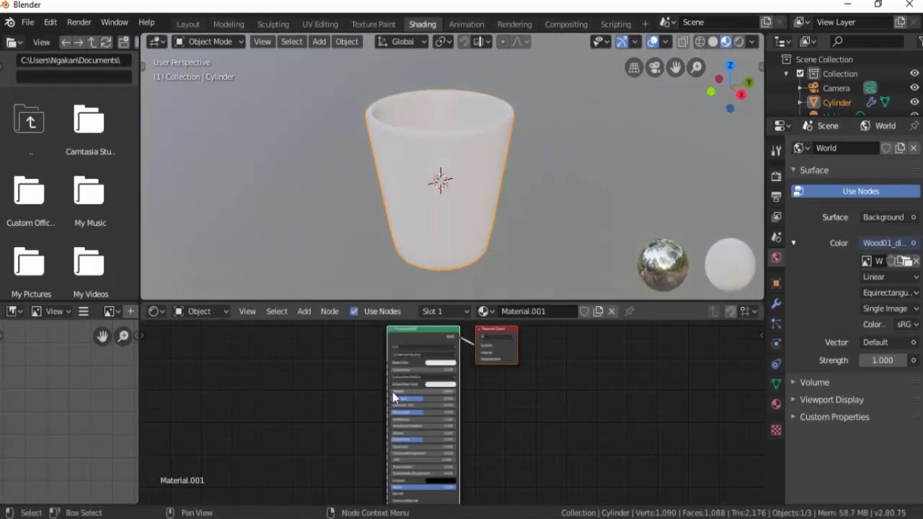
Set the glass material's Metallic to about 0.664 and its Roughness to 0.
scroll(394, 397, up, 4)
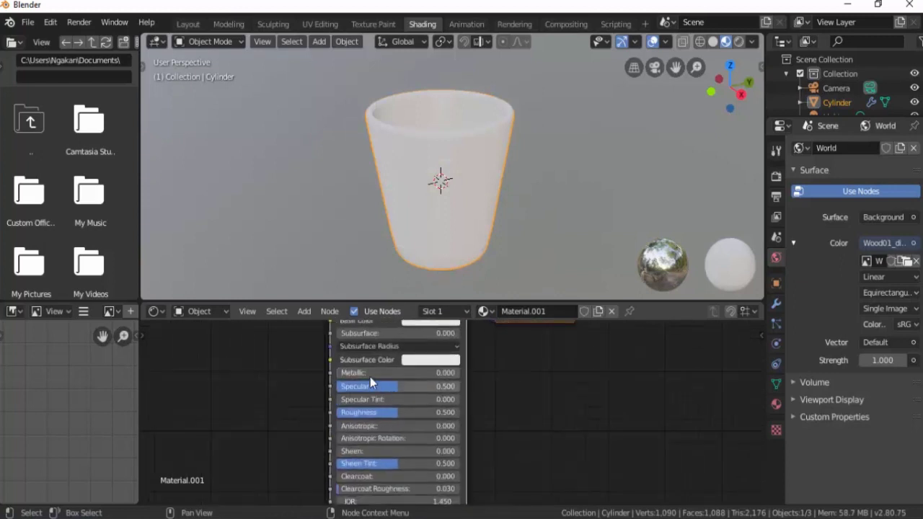
drag(350, 374, 415, 382)
drag(397, 417, 335, 425)
scroll(483, 393, down, 3)
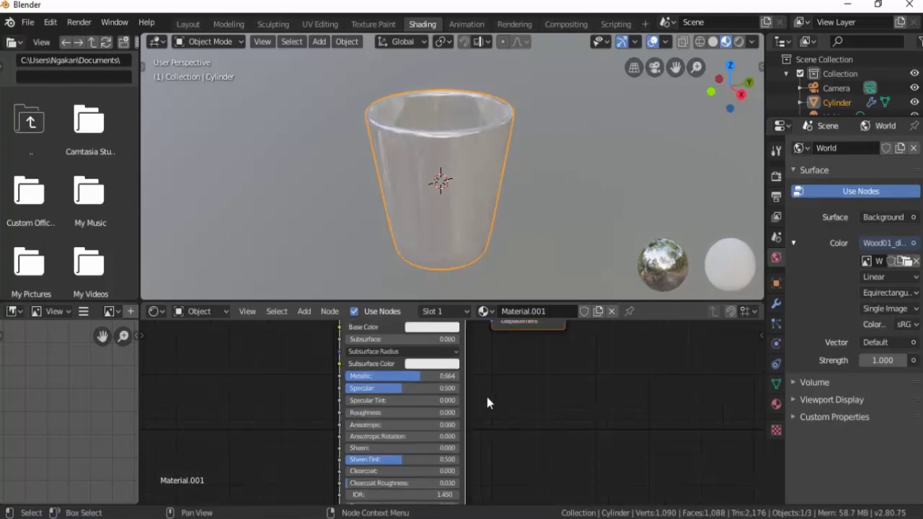
Move the Material Output and Principled BSDF nodes far apart to make room for more shader nodes.
click(462, 370)
drag(459, 370, 639, 346)
drag(536, 366, 537, 367)
drag(379, 374, 284, 359)
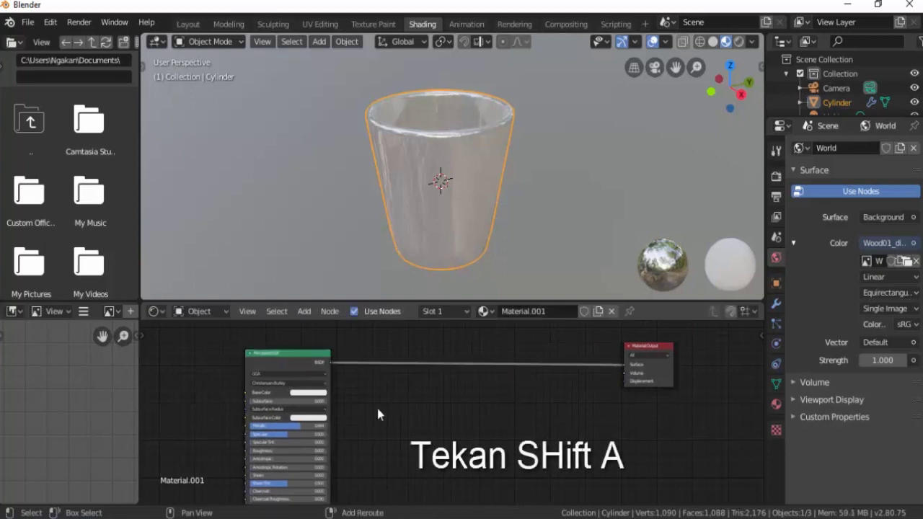
Add a Glass BSDF node and place it beside the Principled BSDF, below its output link.
key(shift+a)
mouse_move(377, 416)
mouse_move(344, 402)
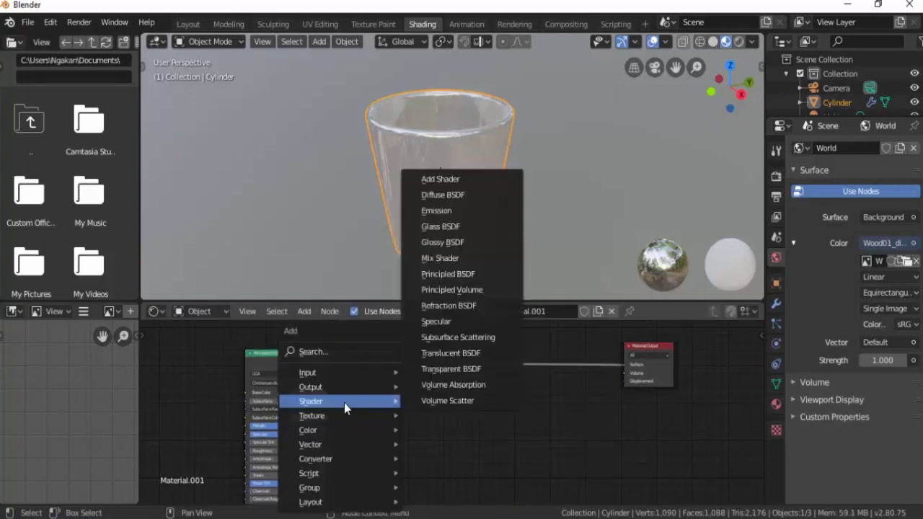
click(441, 256)
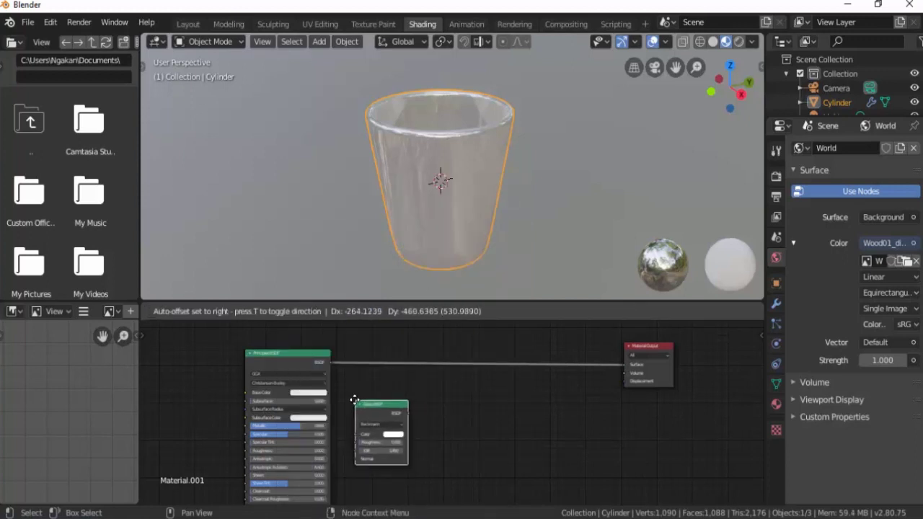
click(354, 402)
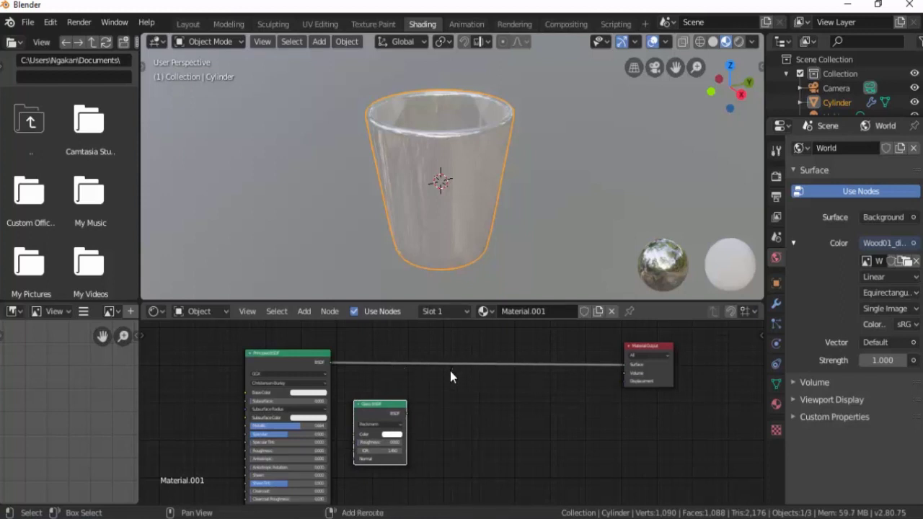
Insert a Mix Shader between the Principled BSDF and Material Output, and connect the Glass BSDF to its second Shader input.
key(shift+a)
mouse_move(450, 371)
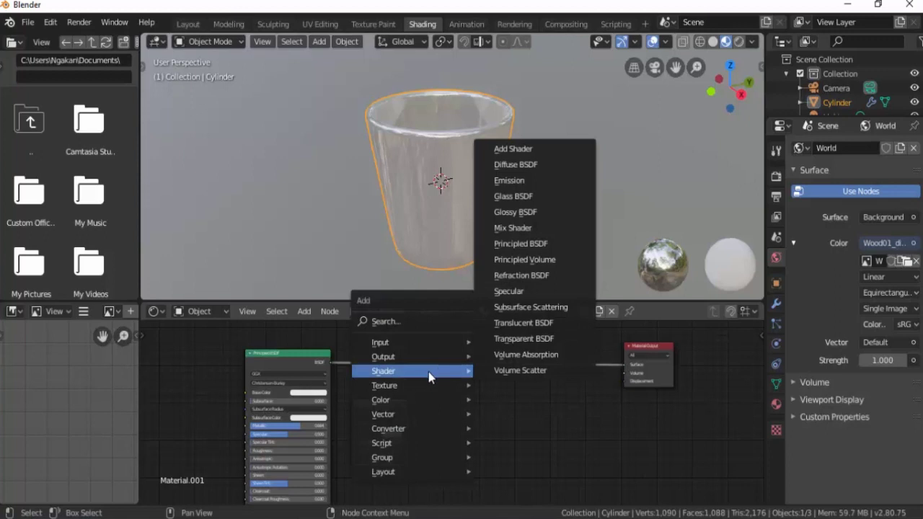
click(513, 228)
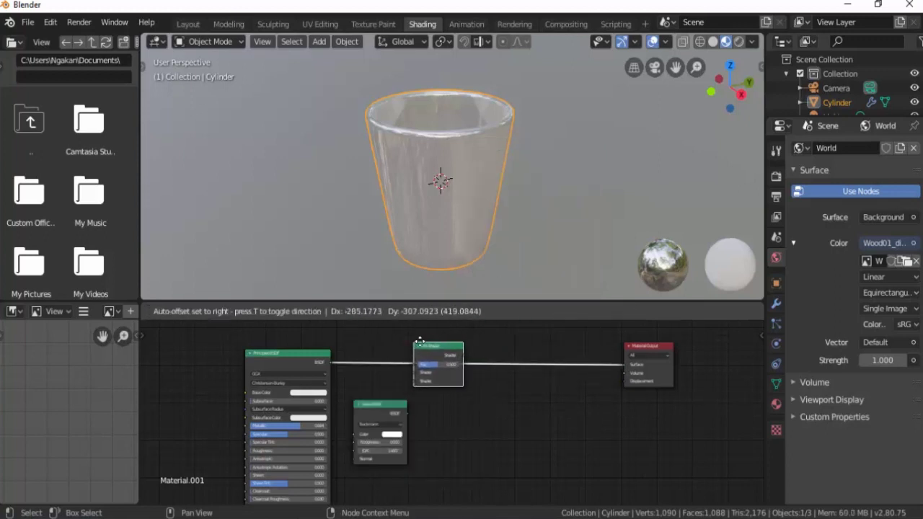
click(422, 347)
scroll(404, 404, up, 3)
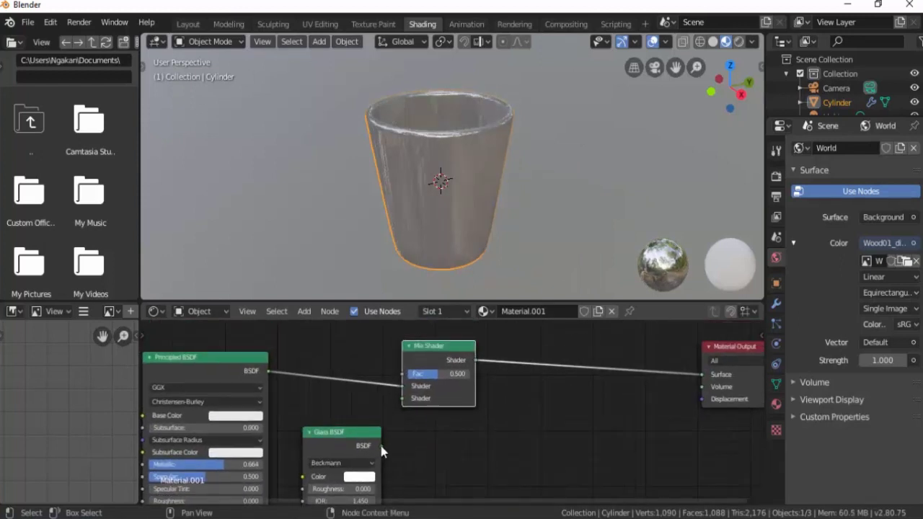
drag(381, 445, 402, 398)
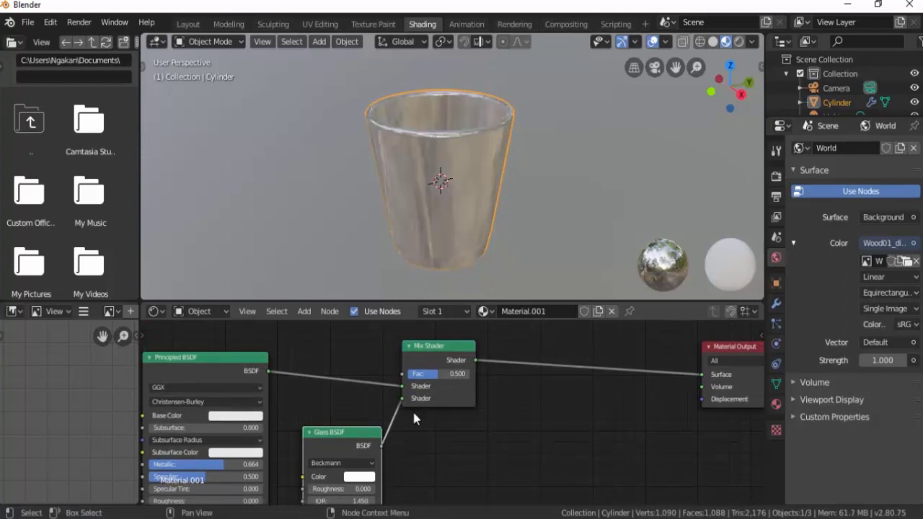
Set the Glass BSDF node's IOR to 0.850.
scroll(409, 413, up, 2)
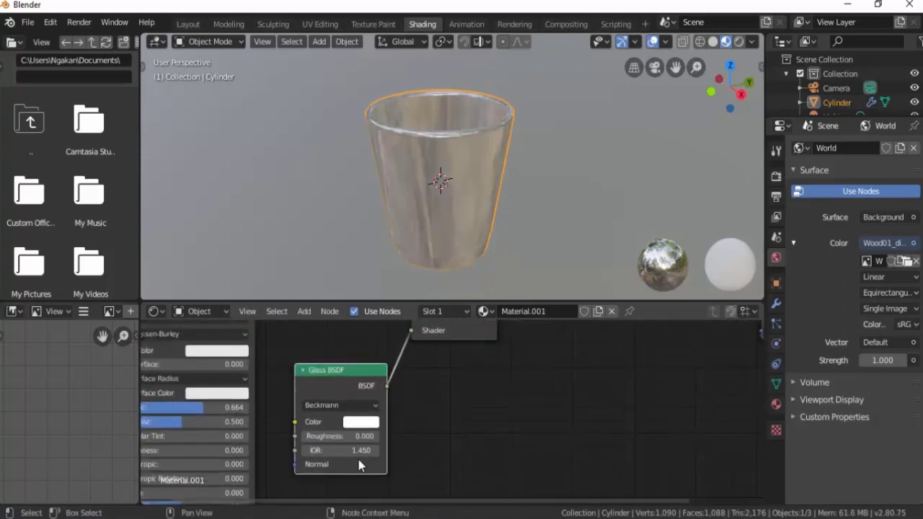
click(359, 450)
text(1.05)
key(Return)
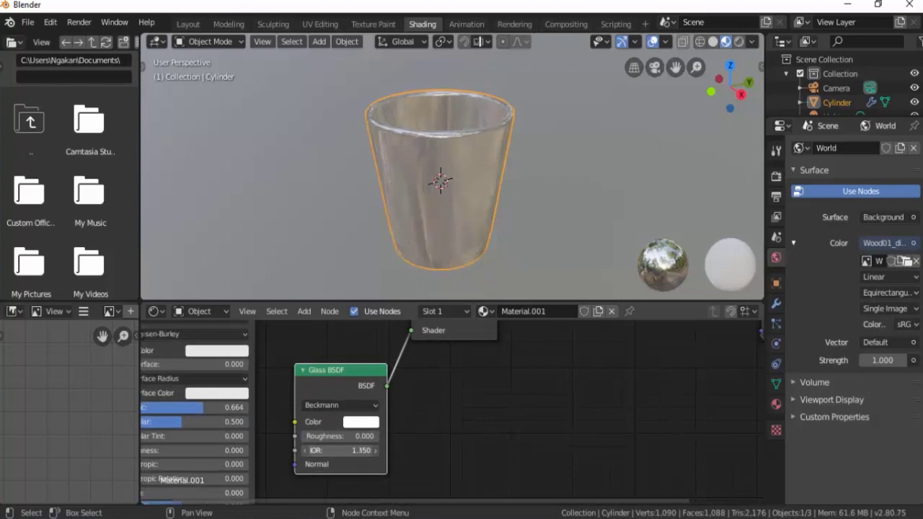
click(305, 451)
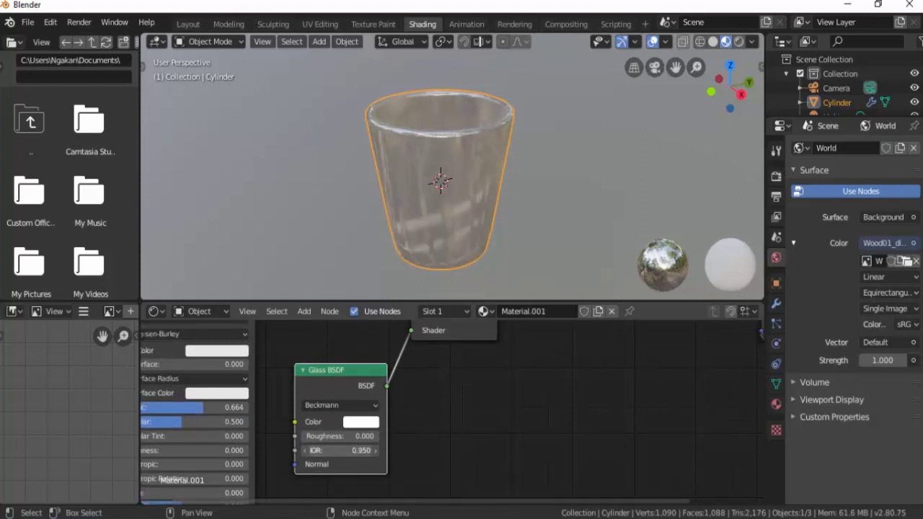
click(306, 450)
Add a Transparent BSDF node and place it below the link between the Mix Shader and the Material Output.
scroll(465, 409, down, 3)
middle_drag(465, 409, 437, 436)
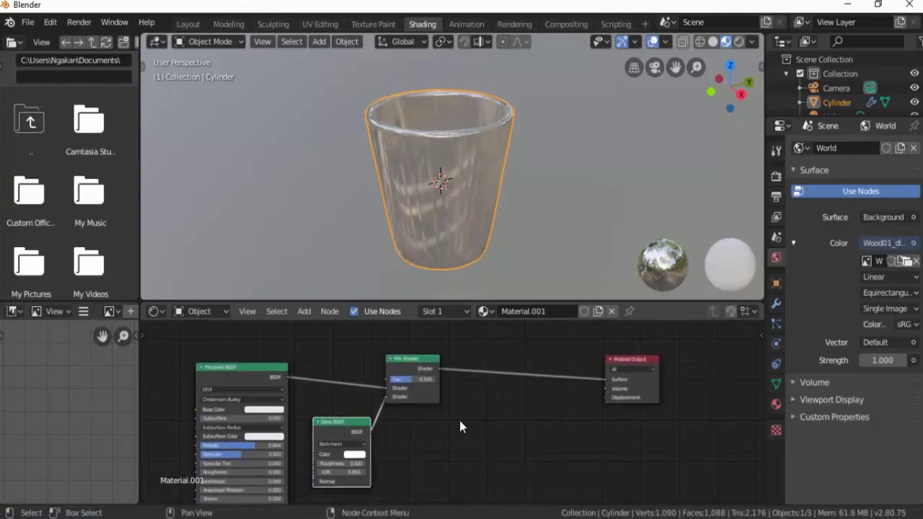
key(shift+a)
mouse_move(465, 416)
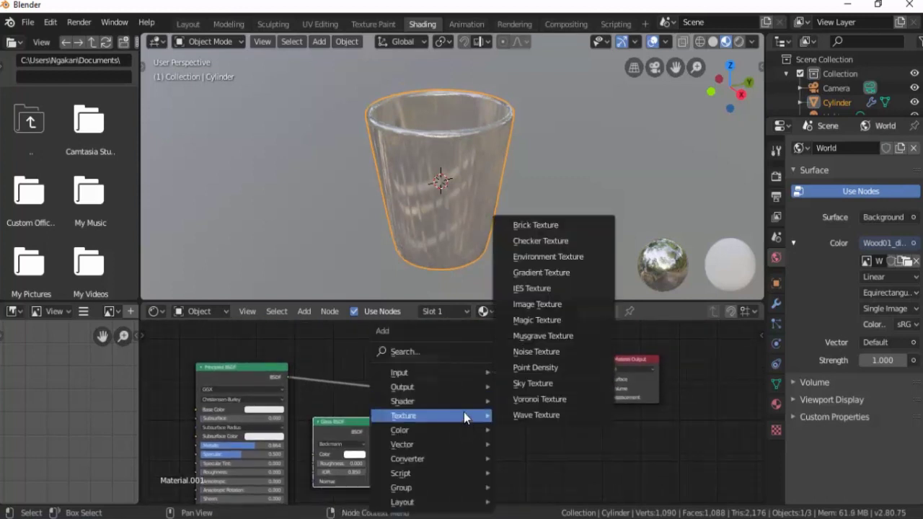
mouse_move(446, 401)
click(535, 372)
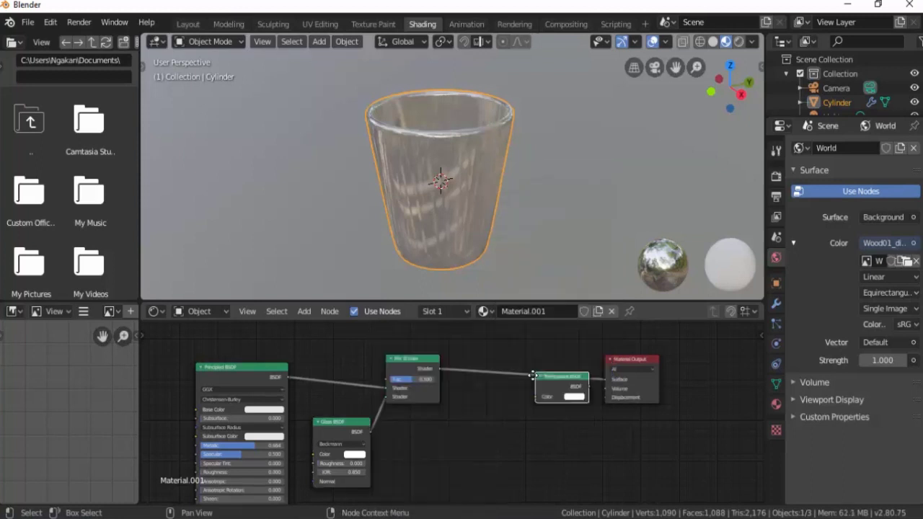
click(448, 438)
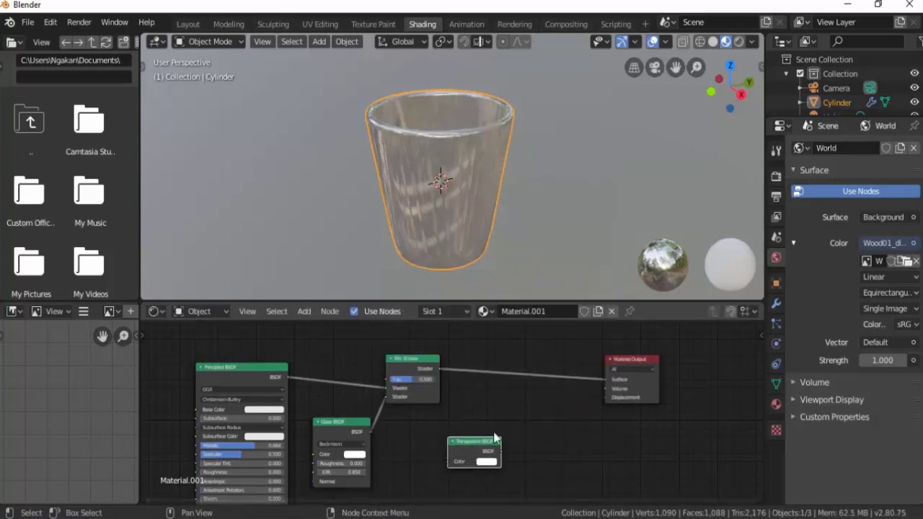
Duplicate the Mix Shader onto the link before the Material Output and connect the Transparent BSDF to the copy's second Shader input.
click(413, 363)
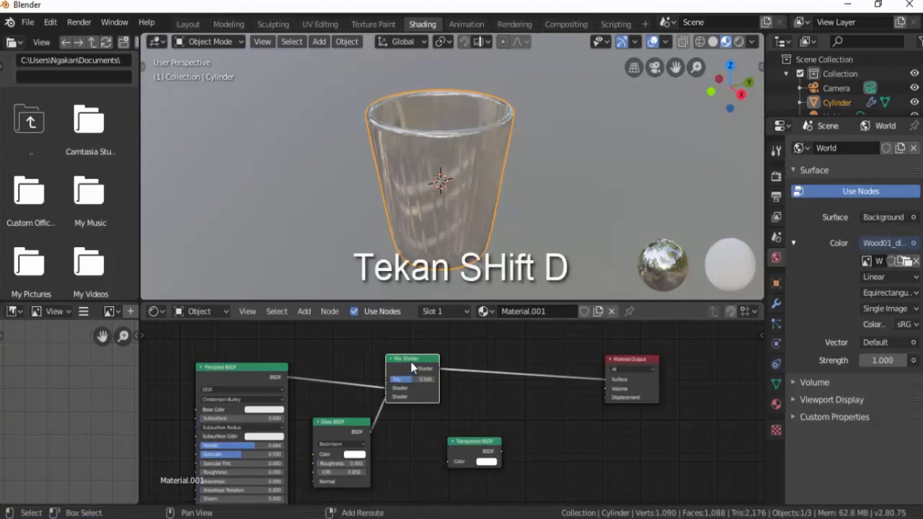
key(shift+d)
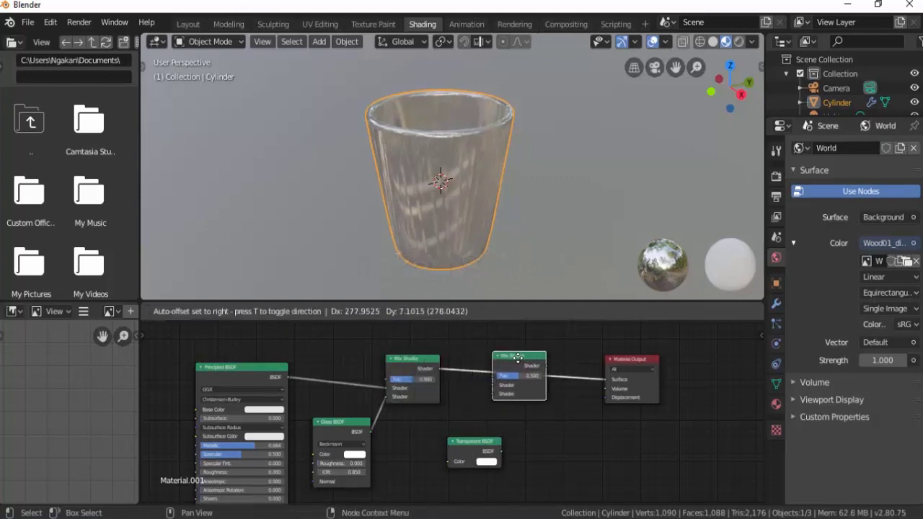
click(527, 358)
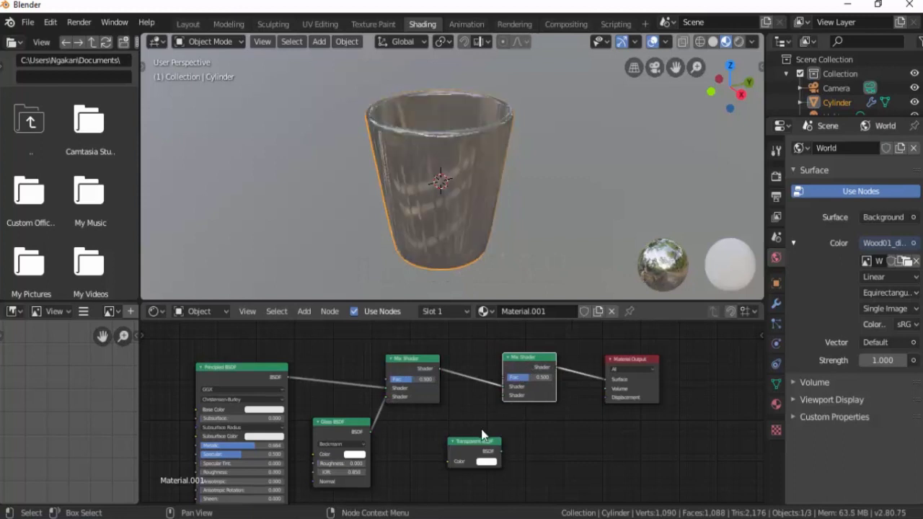
drag(470, 441, 503, 395)
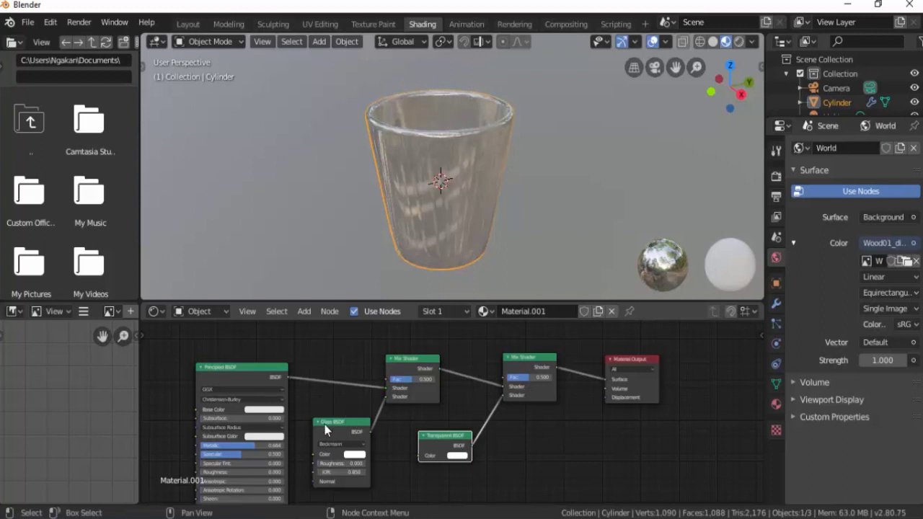
Enlarge the node editor area so the glass material's node tree has more room.
scroll(325, 424, up, 2)
middle_drag(315, 418, 395, 428)
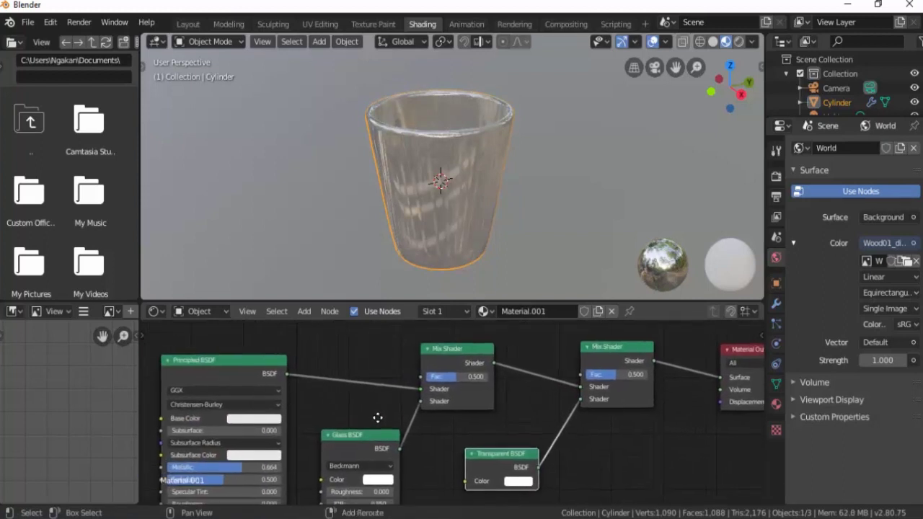
drag(408, 300, 409, 242)
scroll(423, 339, down, 1)
middle_drag(423, 339, 404, 322)
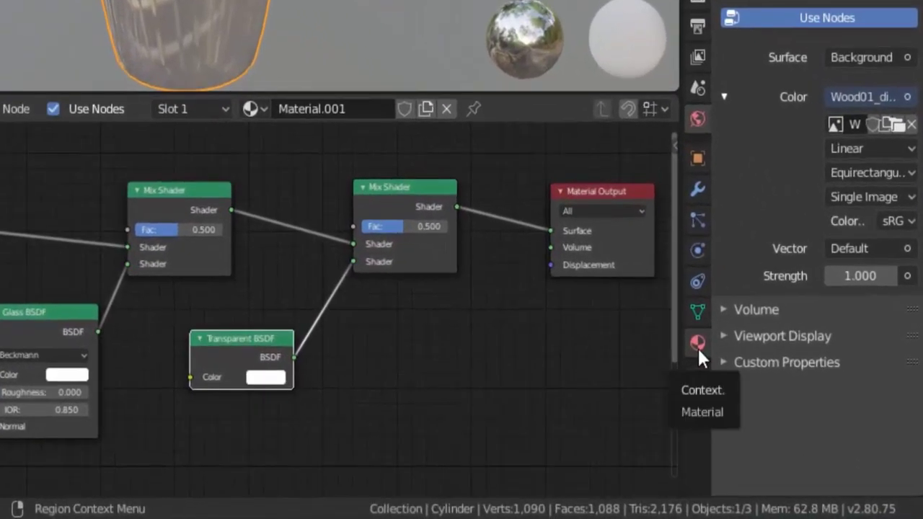
Set the glass material's Blend Mode to Alpha Blend and its Shadow Mode to Alpha Hashed.
click(698, 344)
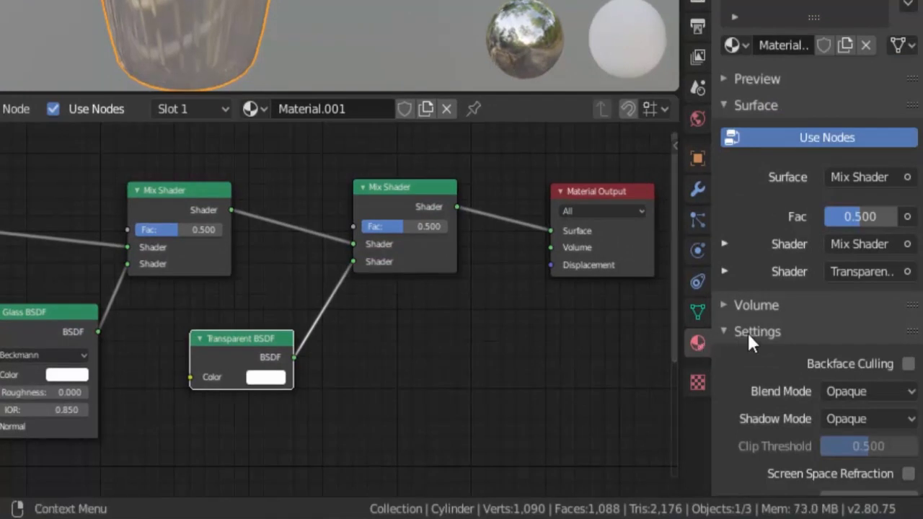
scroll(783, 336, down, 2)
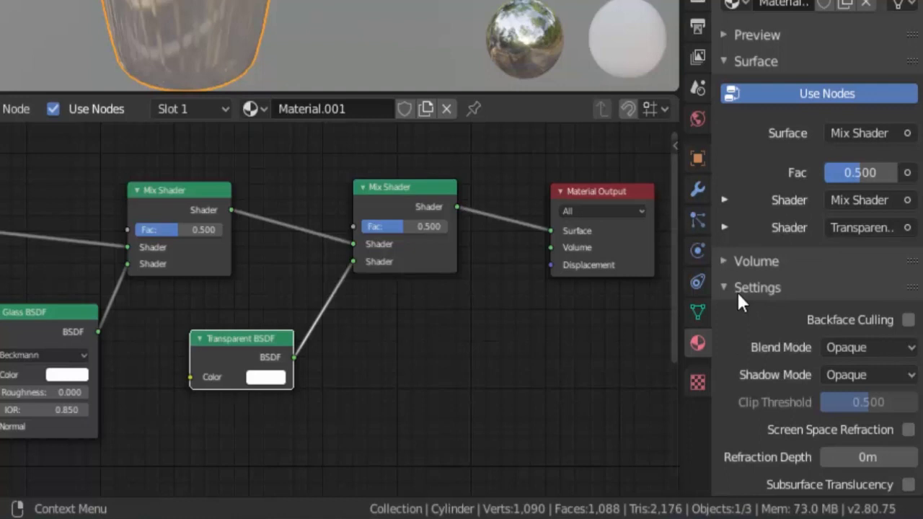
click(855, 348)
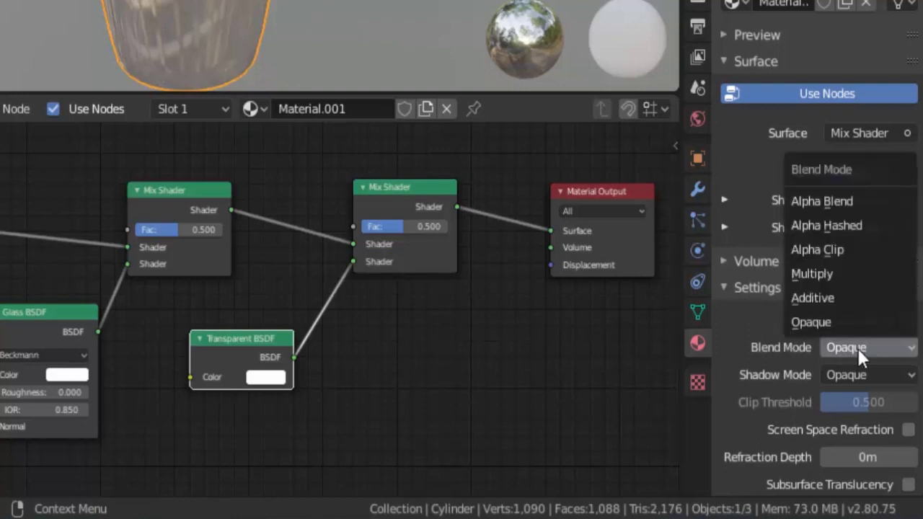
click(842, 204)
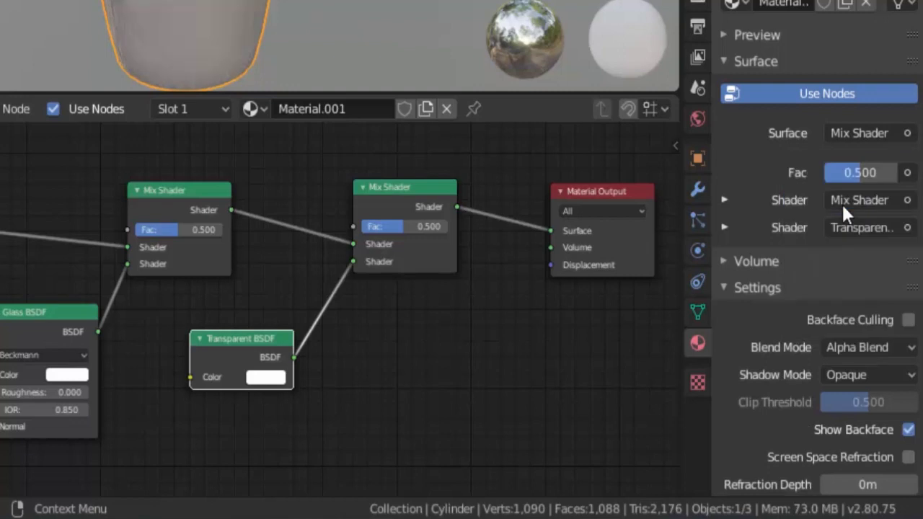
click(858, 372)
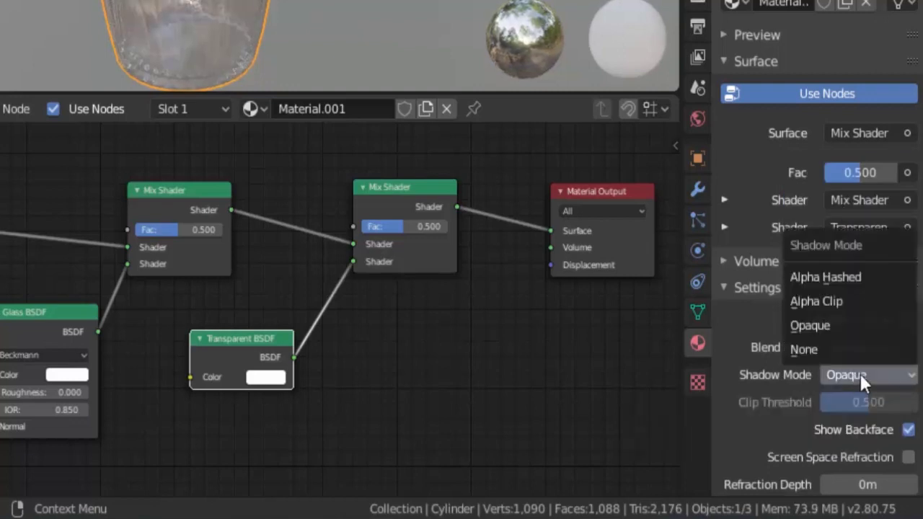
click(846, 281)
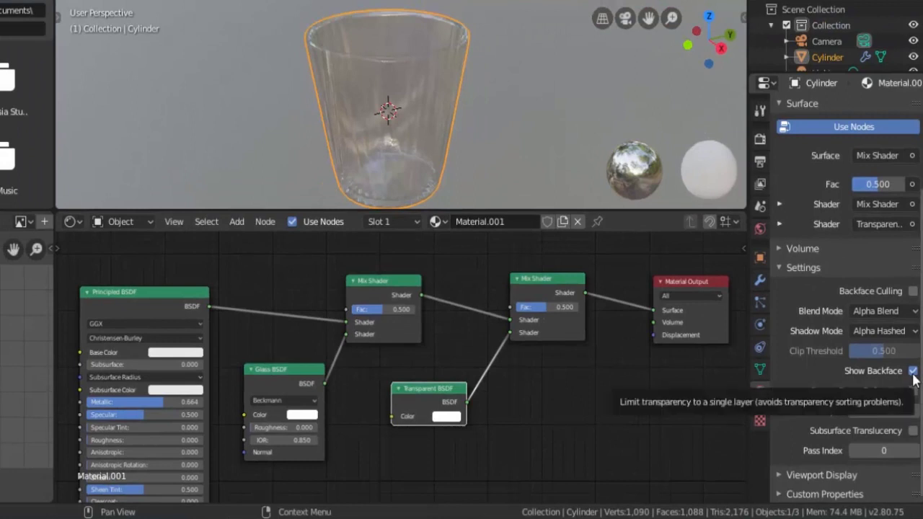
Toggle the material's Show Backface option off and on to compare the look of the glass.
click(912, 373)
click(913, 374)
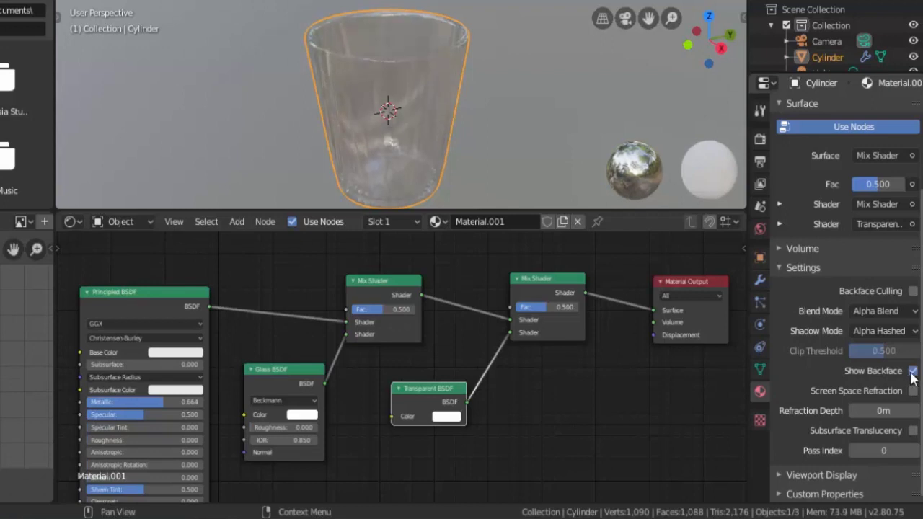
click(913, 372)
click(913, 372)
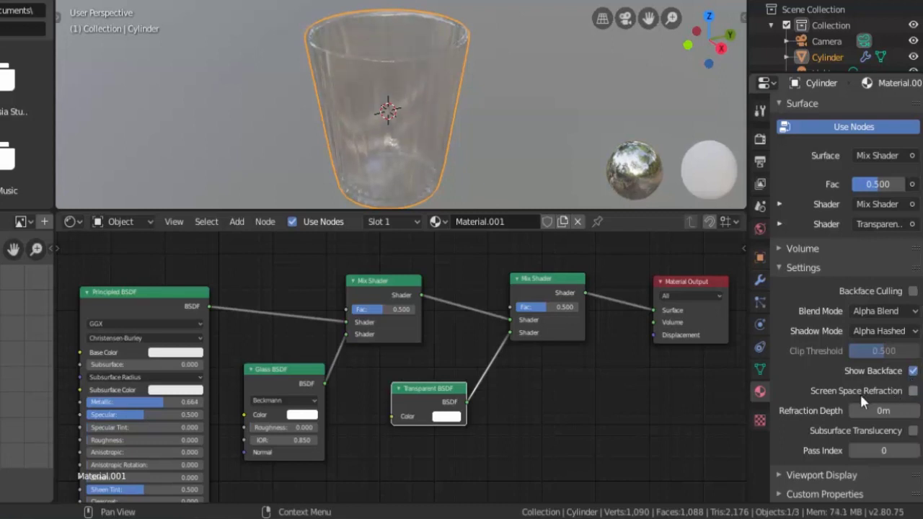
Enable Screen Space Refraction for the glass material and set its Refraction Depth to 1 m.
click(913, 391)
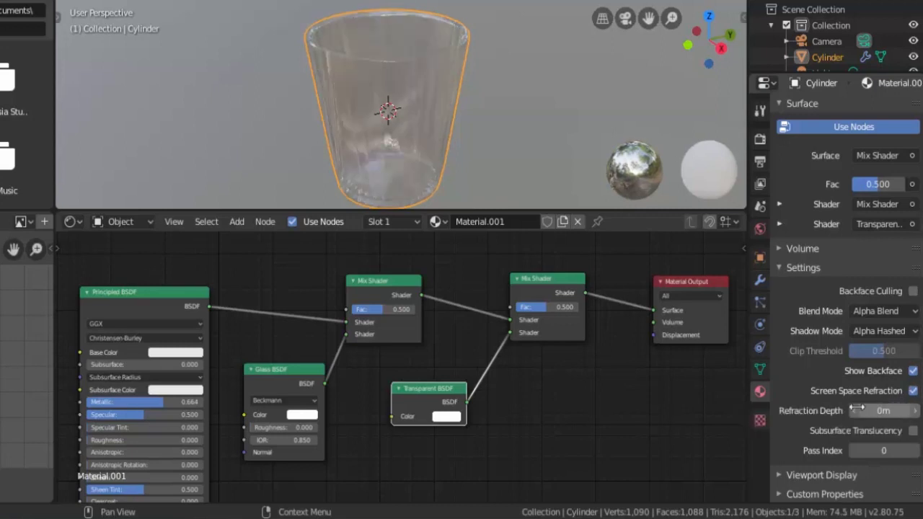
click(913, 411)
click(883, 411)
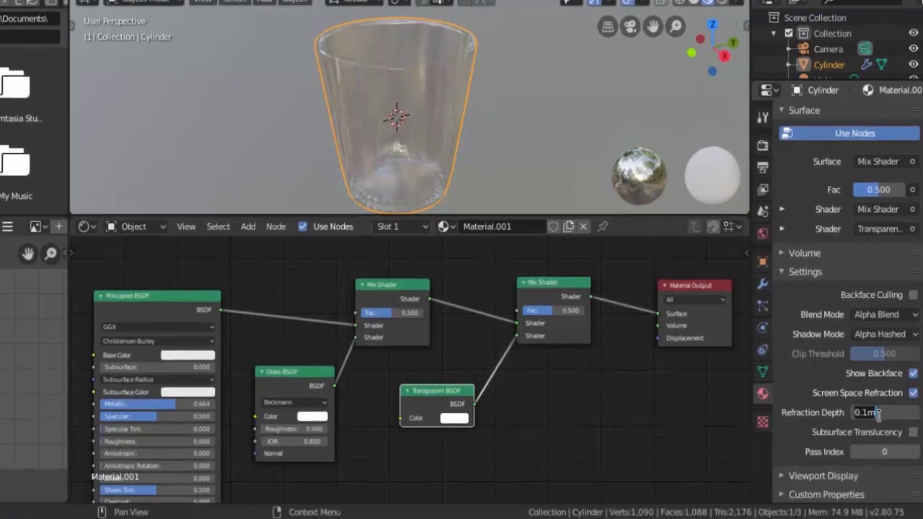
text(1)
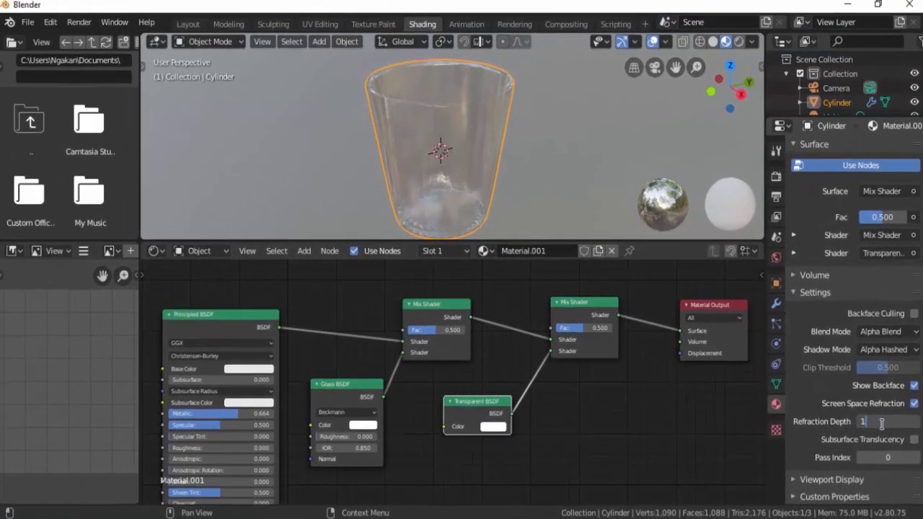
key(Return)
Return to the Layout workspace, add a cube mesh at the glass and lower it along Z beneath the glass.
click(186, 24)
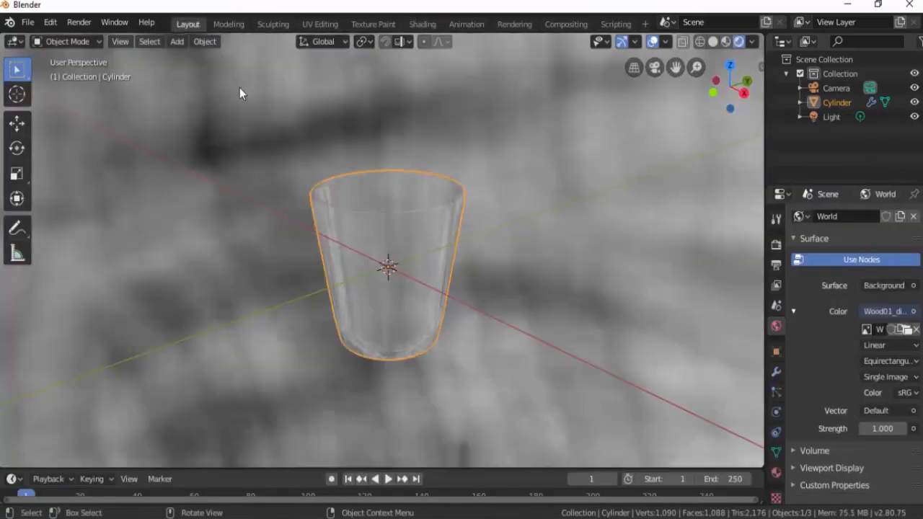
middle_drag(463, 270, 419, 261)
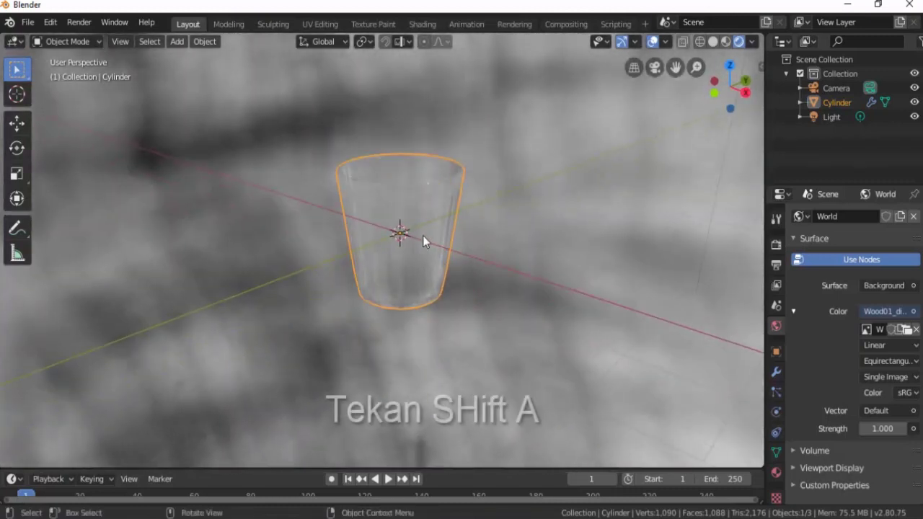
key(shift+a)
mouse_move(424, 216)
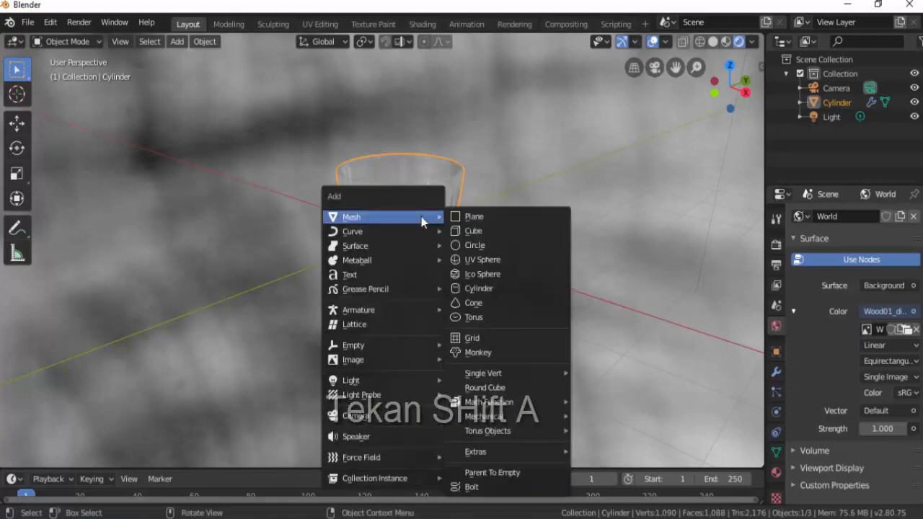
click(462, 232)
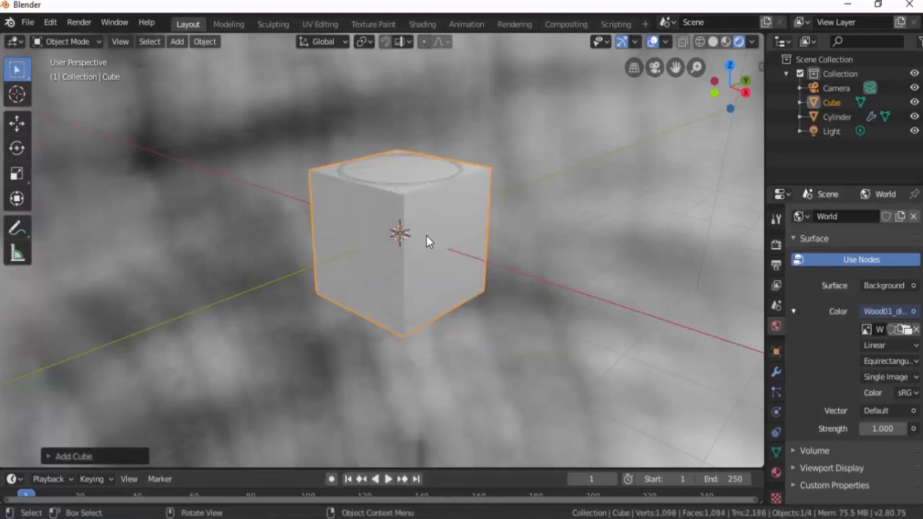
click(18, 124)
drag(401, 187, 403, 236)
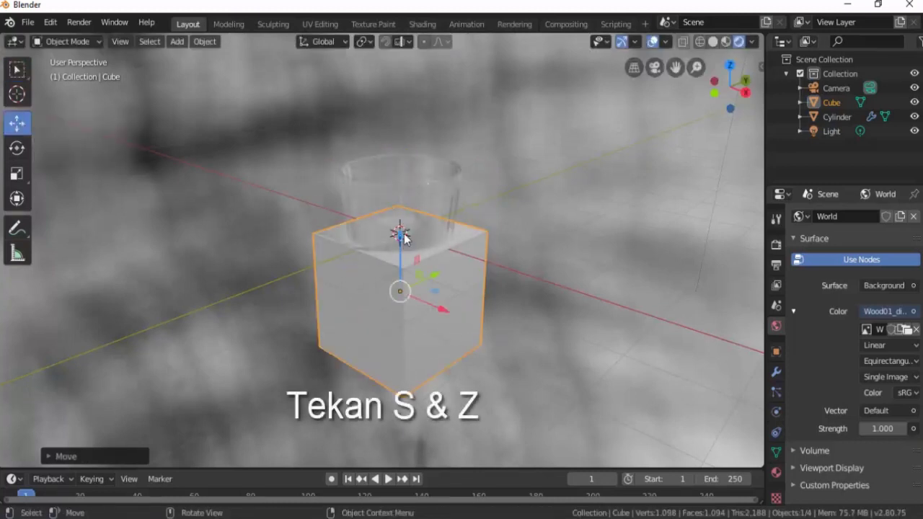
Flatten the cube along Z and scale it up uniformly into a thin square slab wider than the glass.
key(s)
key(z)
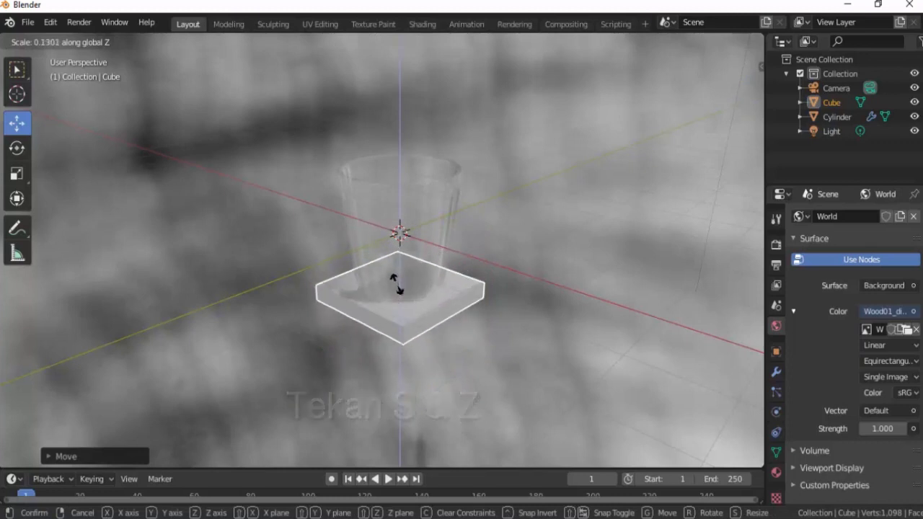
click(392, 293)
key(s)
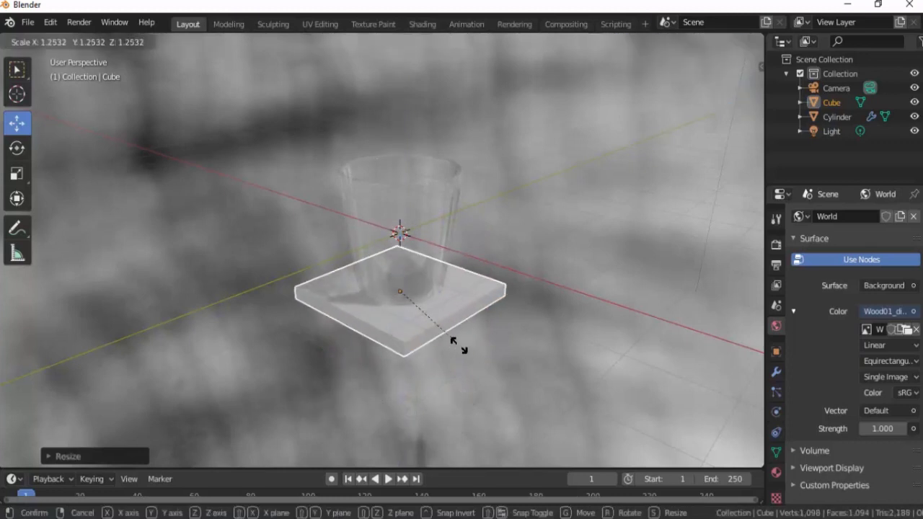
click(478, 356)
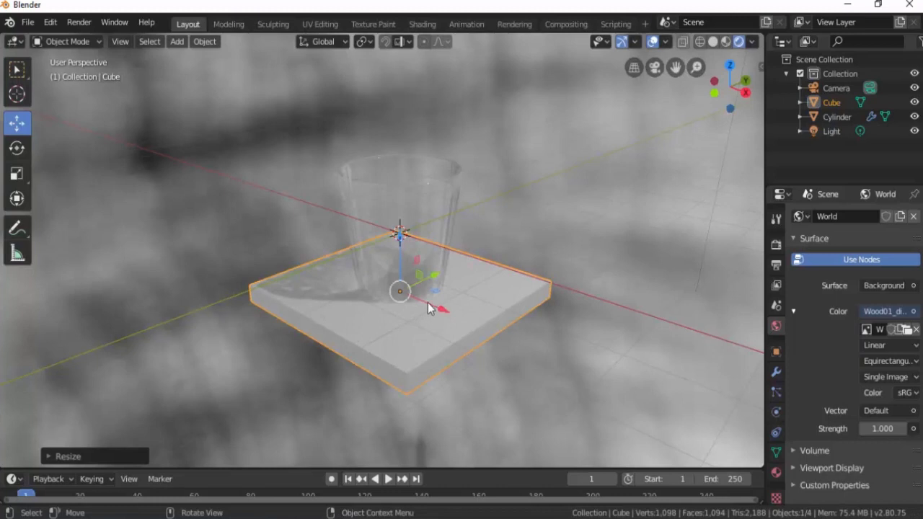
Check the slab's height against the glass base from the front view and fine-tune its vertical position.
click(119, 41)
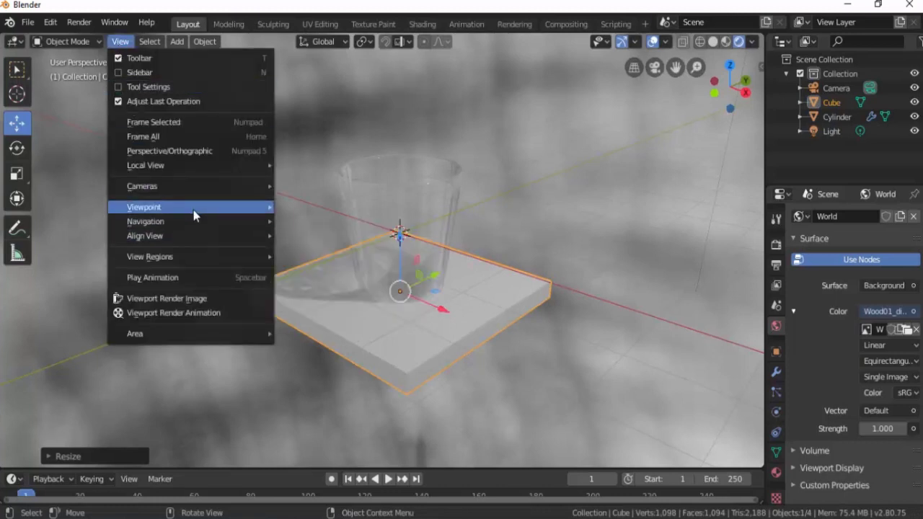
mouse_move(272, 214)
click(299, 264)
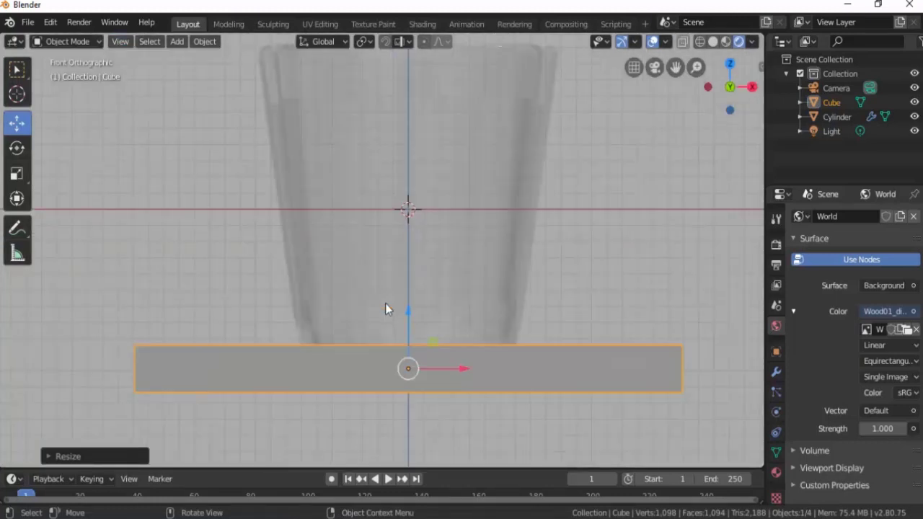
drag(458, 247, 459, 274)
scroll(579, 276, down, 2)
middle_drag(580, 274, 437, 330)
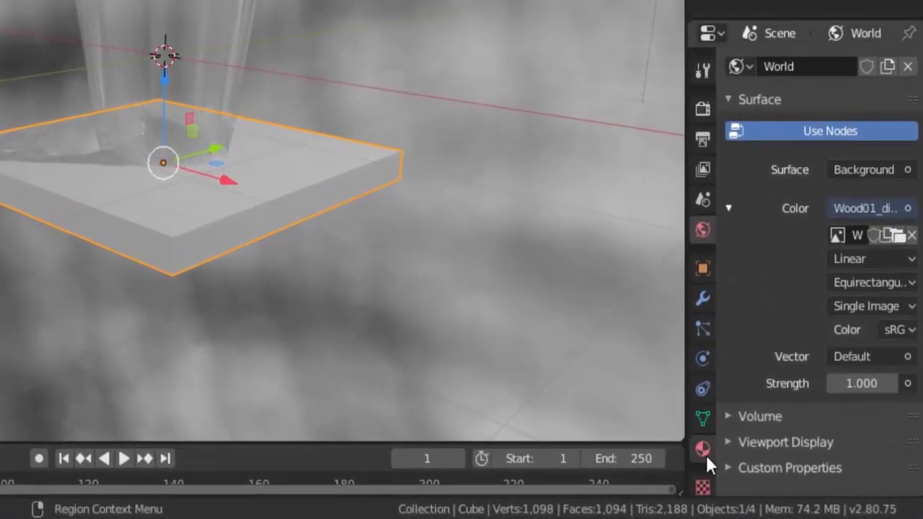
Create a new material for the slab and set its Base Color to an Image Texture.
click(703, 450)
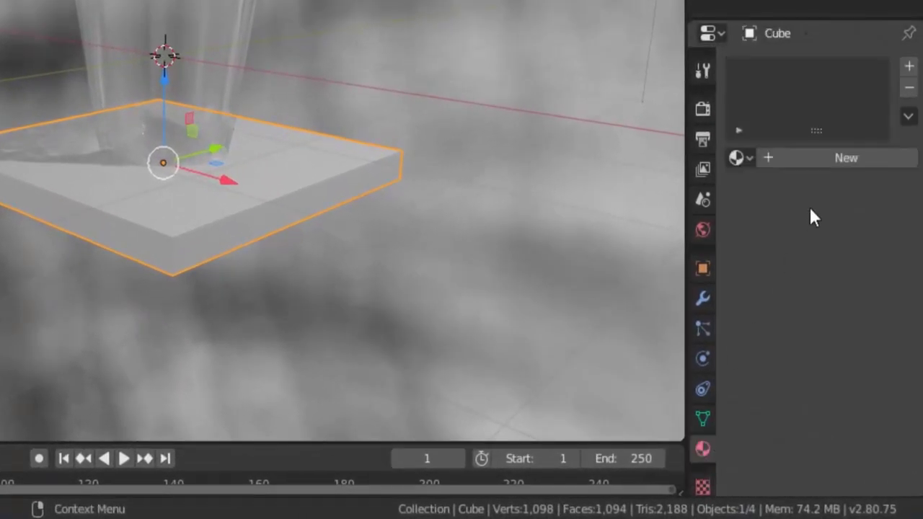
click(817, 160)
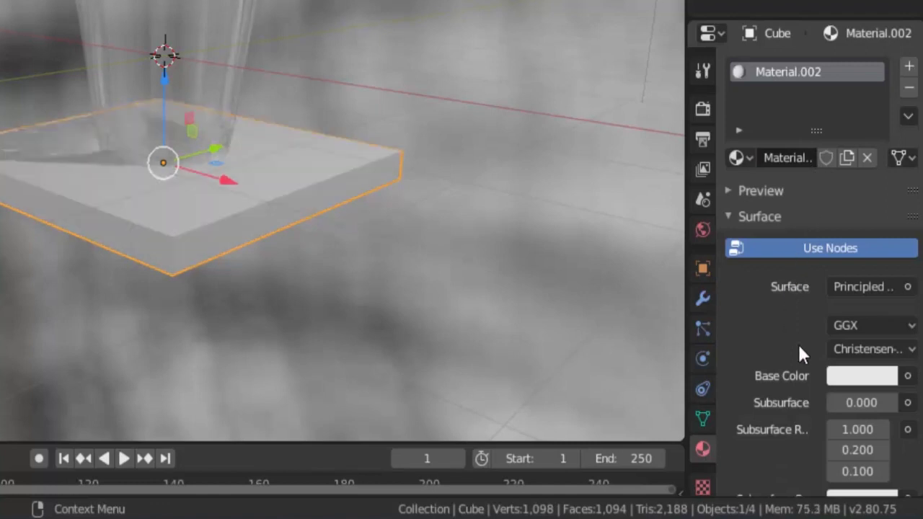
click(908, 377)
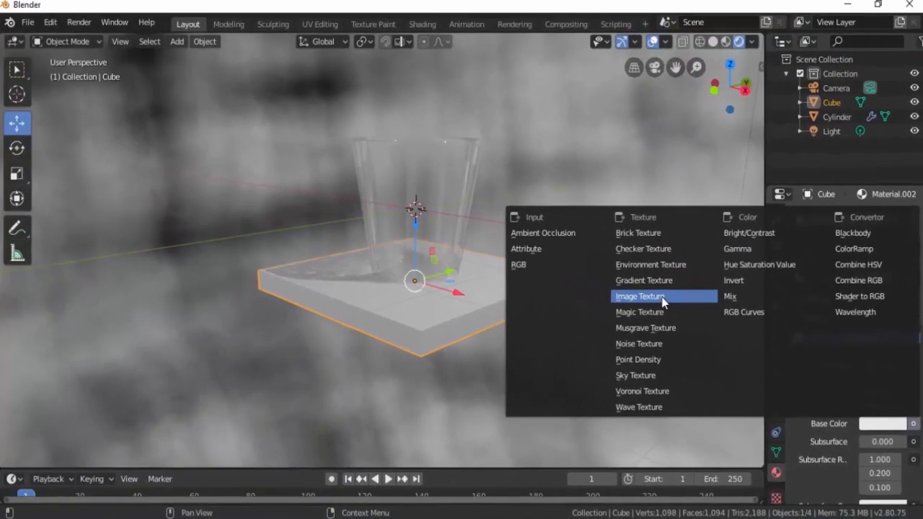
click(618, 259)
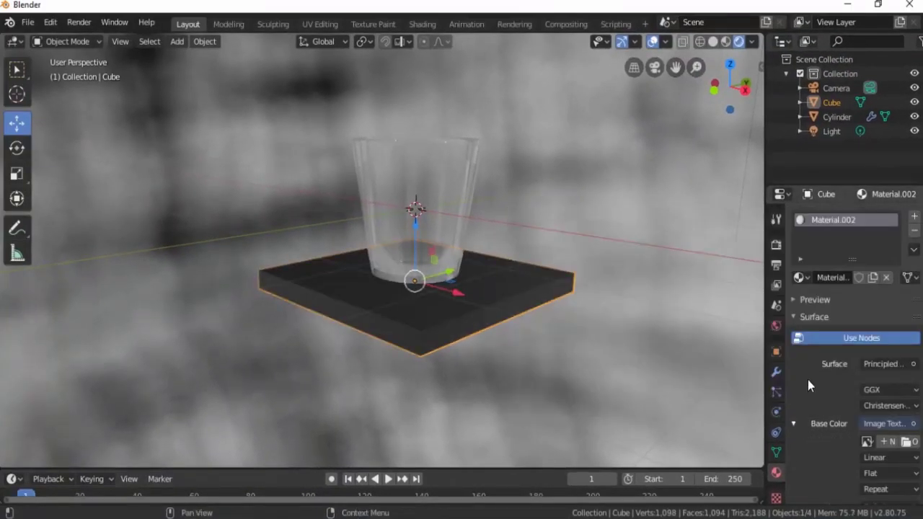
Load Wood01_col.jpg from the Gelas Kacaa folder as the slab's base color image.
click(906, 442)
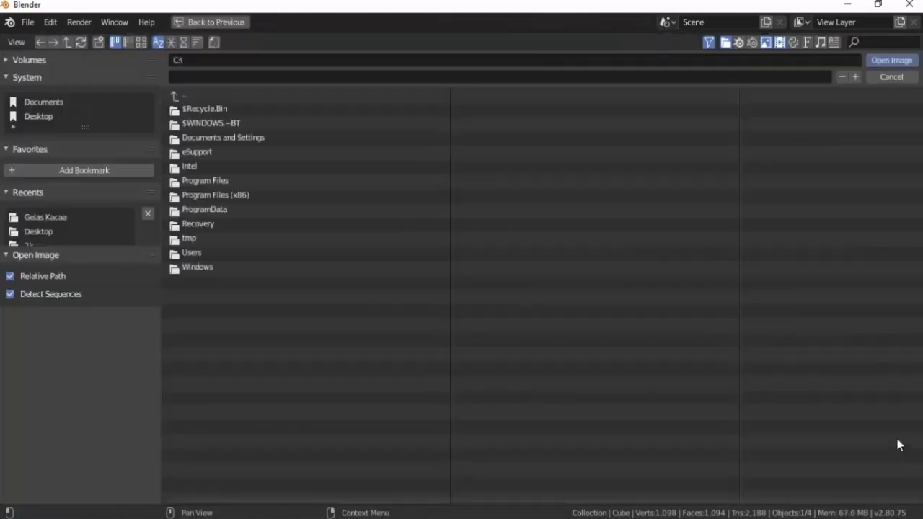
click(51, 231)
double_click(188, 110)
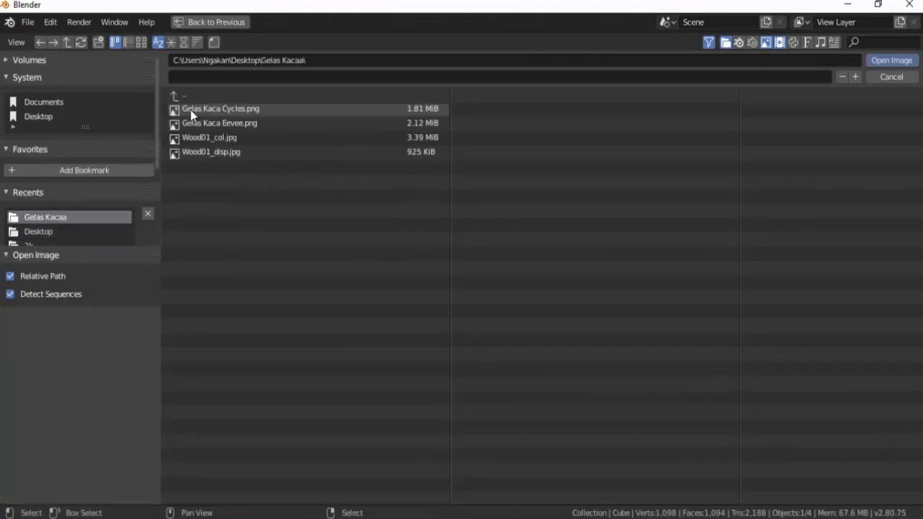
click(234, 138)
double_click(239, 139)
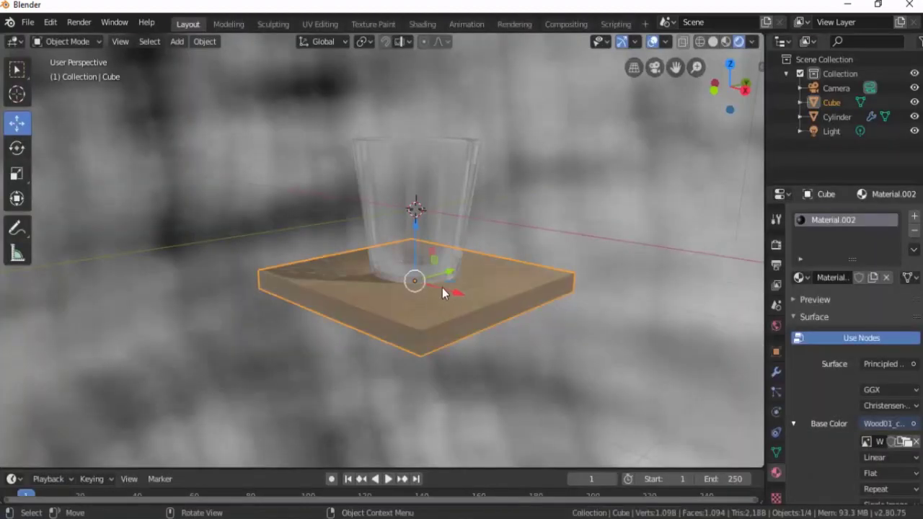
Enlarge the wooden slab to about 4.37 m square and raise it slightly to meet the glass base.
click(532, 243)
scroll(450, 295, up, 4)
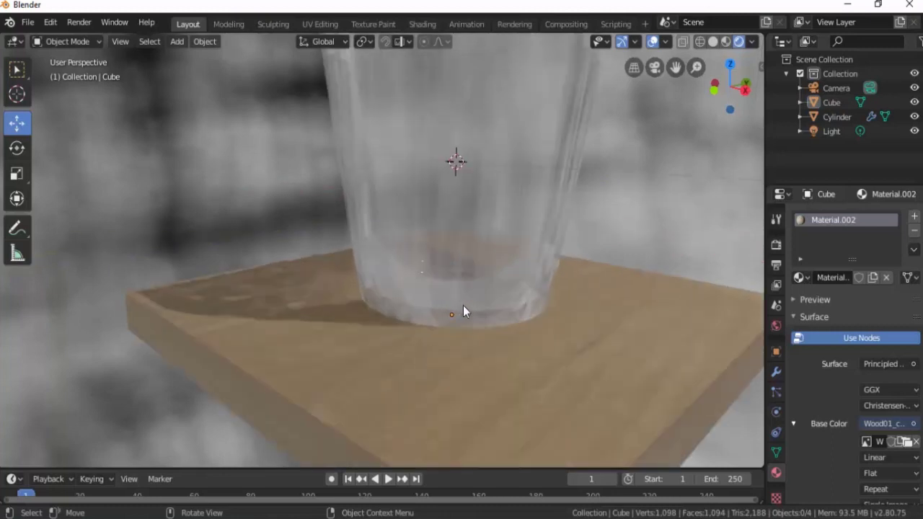
scroll(465, 305, down, 4)
mouse_move(466, 305)
middle_down()
mouse_move(426, 325)
mouse_move(383, 319)
mouse_move(449, 323)
mouse_move(471, 306)
middle_up()
click(465, 335)
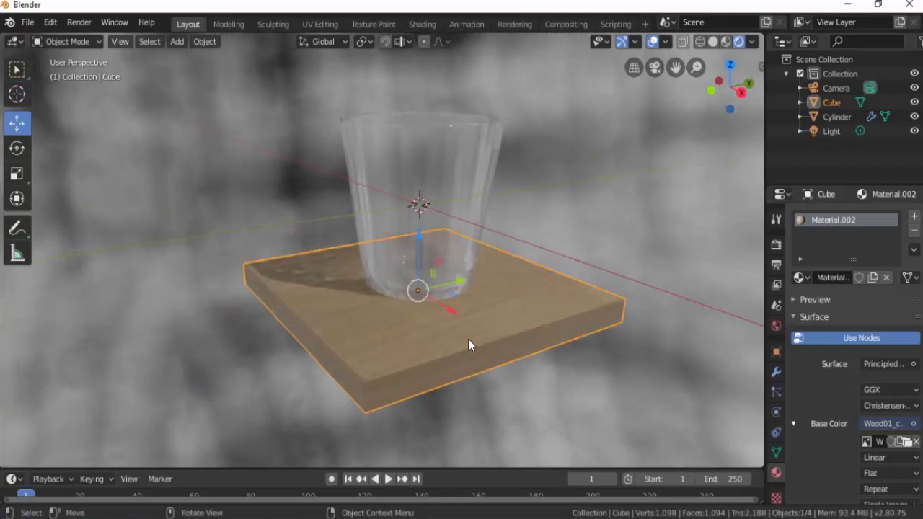
key(s)
click(488, 356)
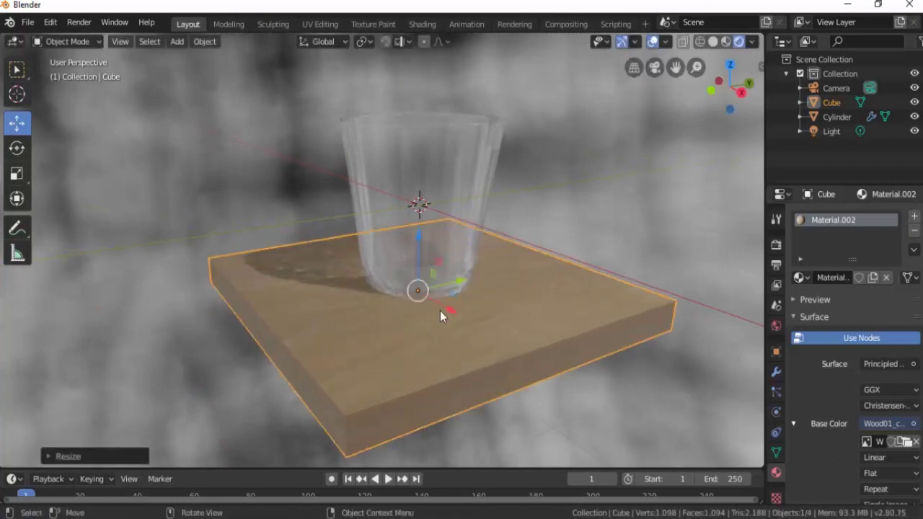
drag(419, 268, 417, 260)
Copy and paste the wooden slab and move the duplicate along the Y axis to the slab's far edge.
scroll(434, 282, down, 3)
middle_drag(434, 282, 405, 295)
scroll(414, 290, up, 2)
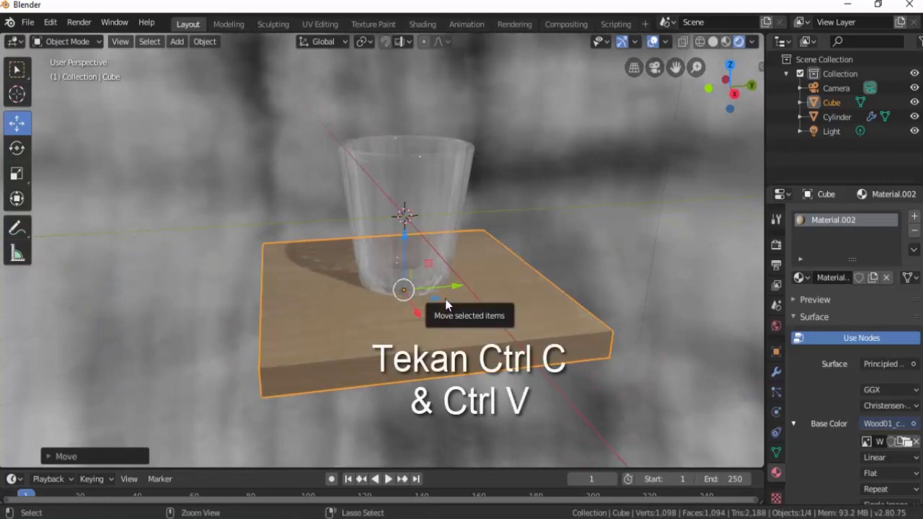
key(ctrl+c)
key(ctrl+v)
key(g)
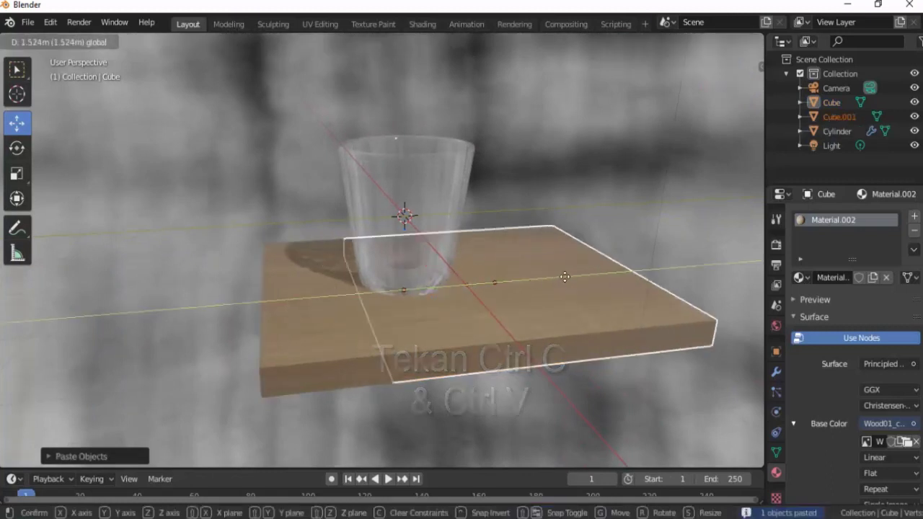
click(619, 270)
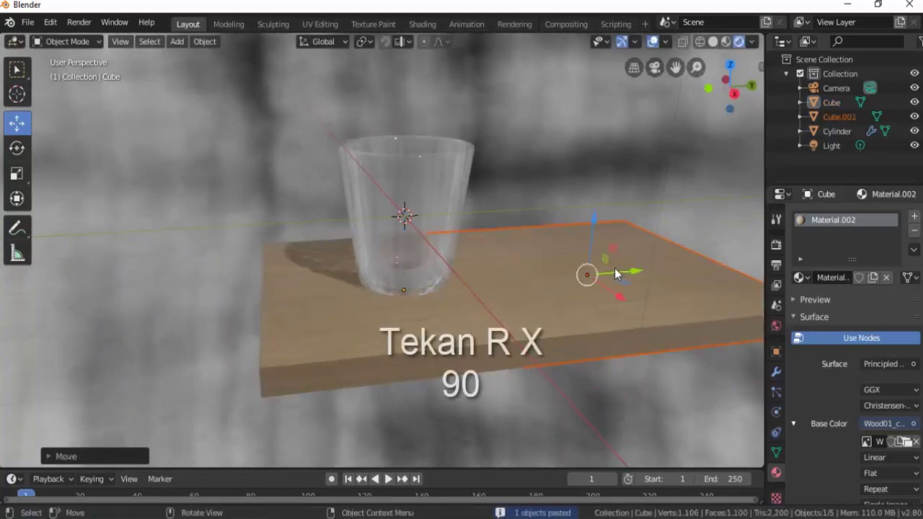
Rotate the duplicate slab 90° about X and raise it along Z as a wall behind the glass.
text(rx90)
key(Return)
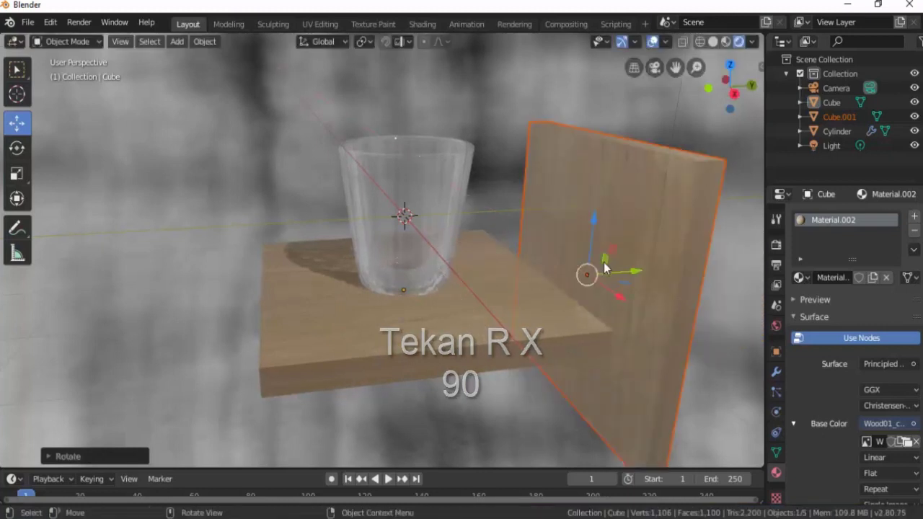
key(g)
key(z)
drag(532, 196, 535, 138)
Copy and paste the upright wooden panel and move the duplicate along the negative X axis.
middle_drag(510, 260, 551, 277)
scroll(550, 276, down, 2)
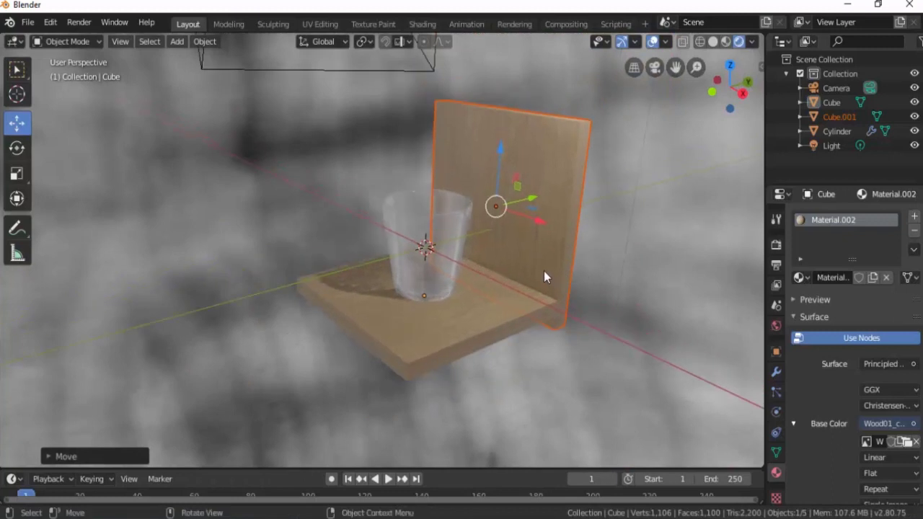
key(ctrl+c)
key(ctrl+v)
key(g)
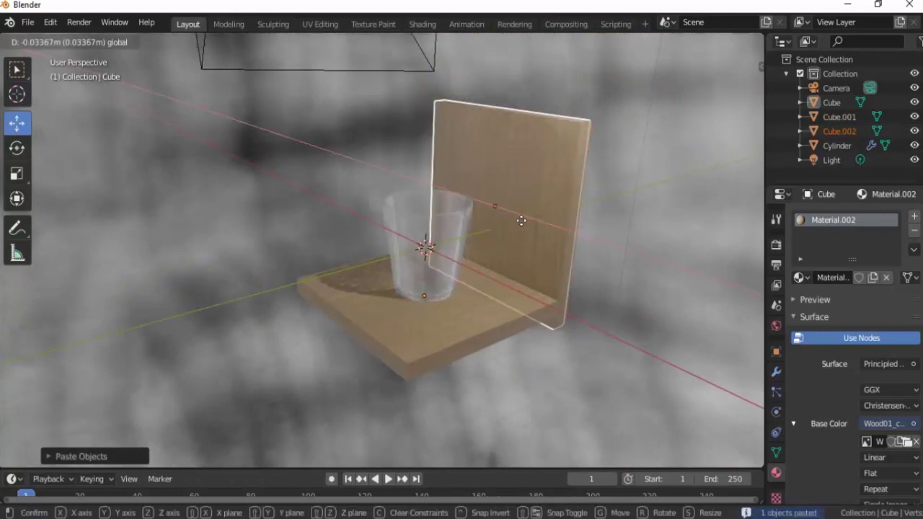
click(464, 206)
middle_drag(464, 208, 472, 242)
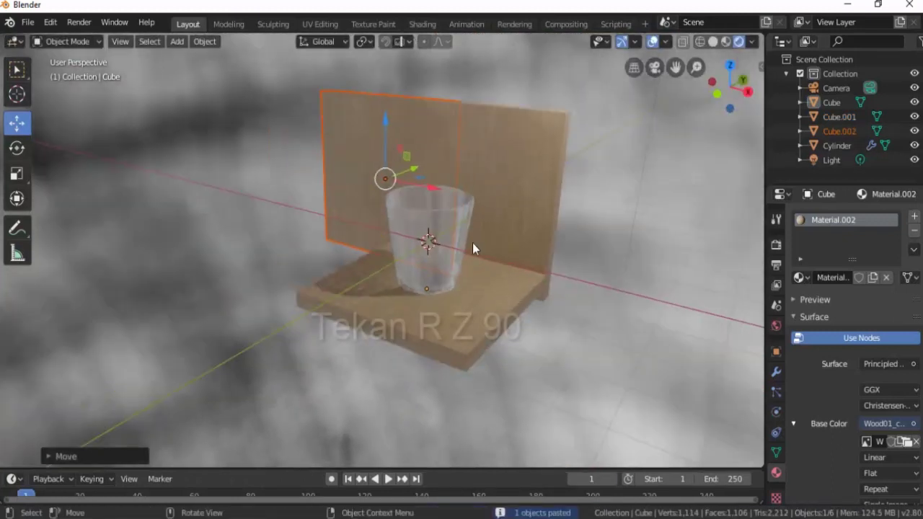
Rotate the second panel 90° about Z and shift it along X to form the adjoining side wall.
text(rz90)
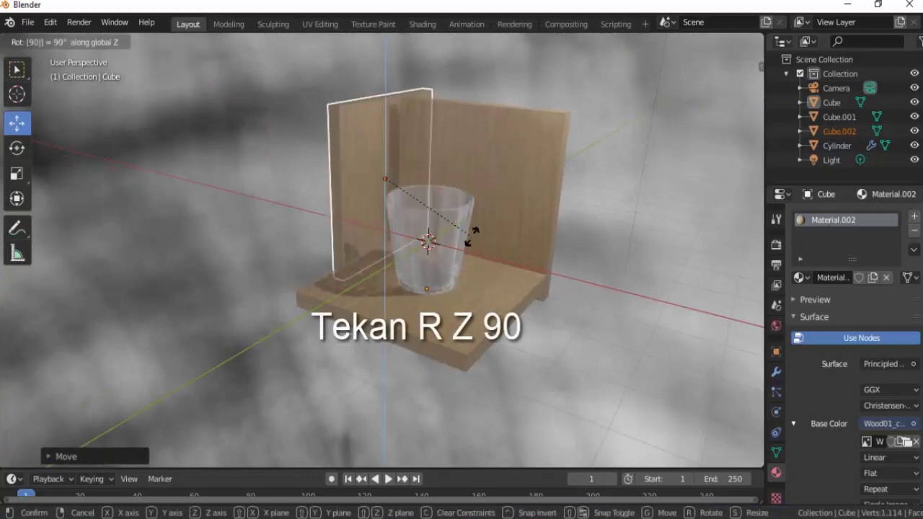
key(Return)
drag(432, 213, 400, 209)
Deselect all objects, frame the glass in the wooden corner and align the camera to this view.
middle_drag(454, 272, 419, 254)
scroll(419, 253, up, 5)
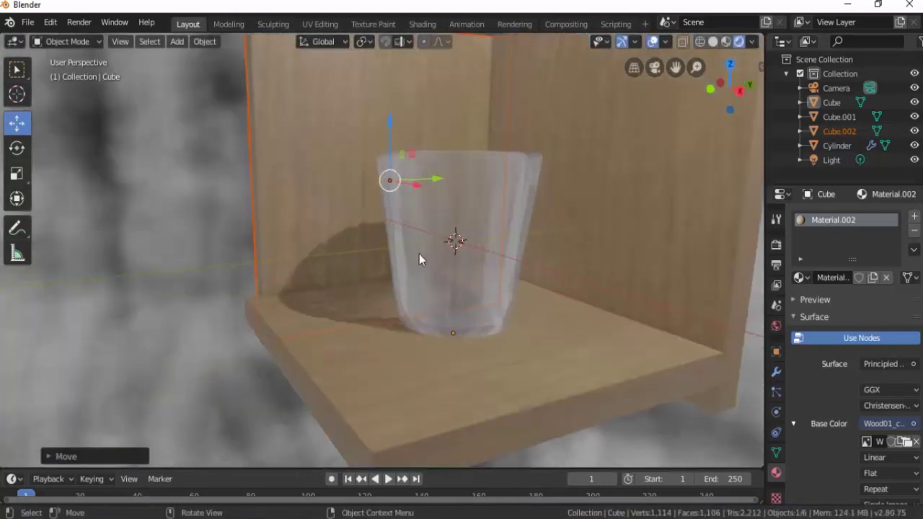
click(499, 423)
middle_drag(425, 344, 669, 363)
key(alt+a)
middle_drag(556, 359, 437, 311)
scroll(438, 307, up, 1)
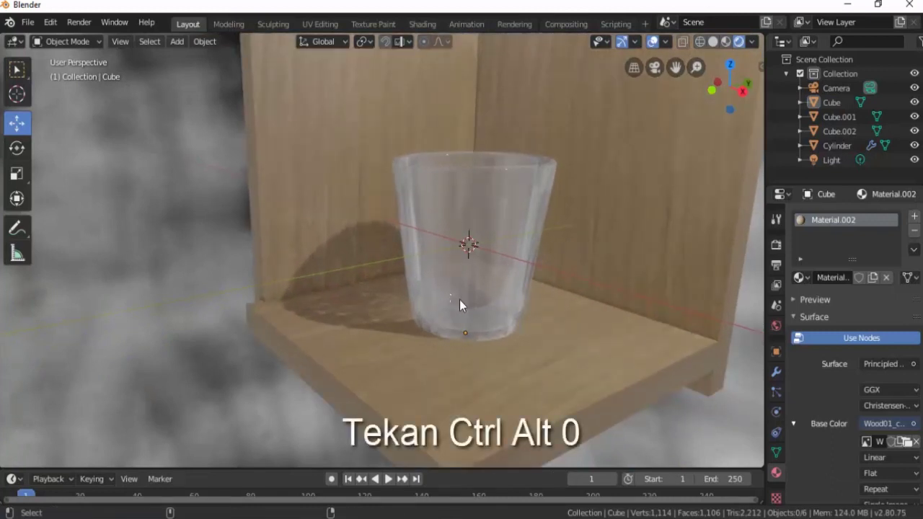
key(ctrl+alt+KP_0)
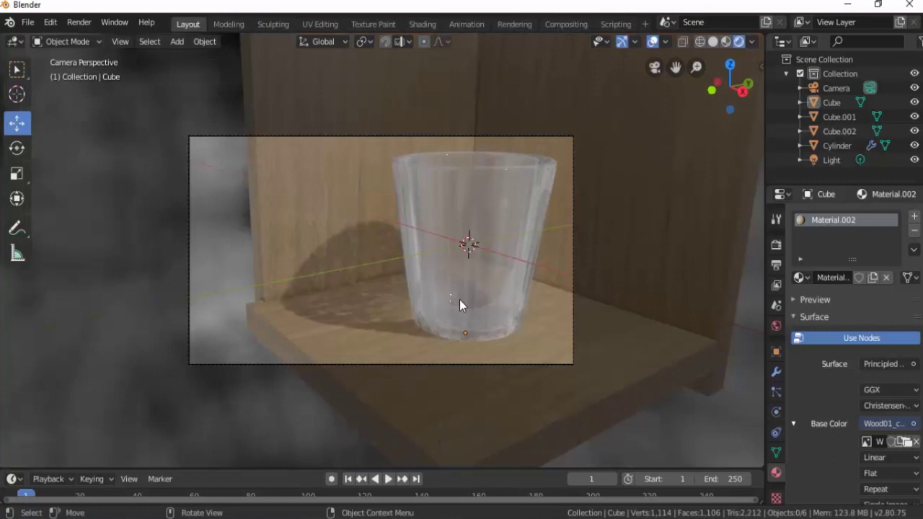
Turn on Lock Camera to View, reframe the camera so the glass sits near the centre, and unlock it.
key(n)
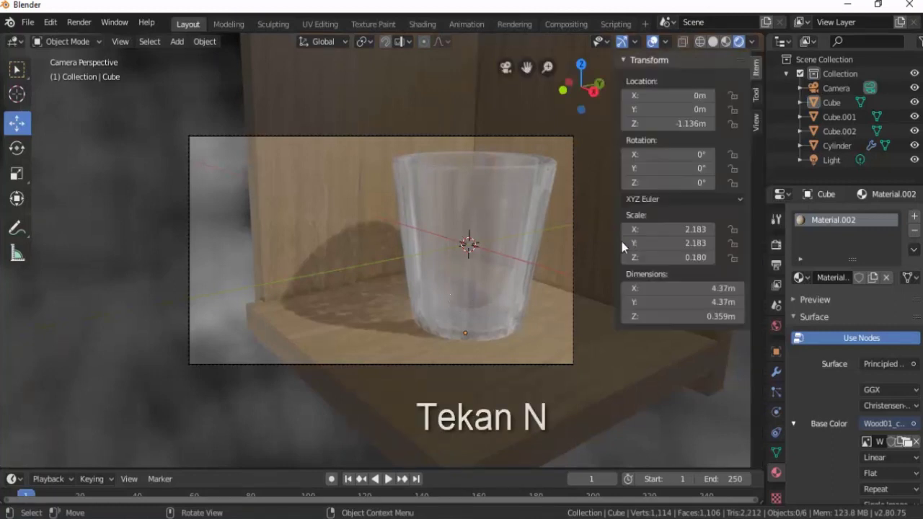
click(755, 121)
click(738, 237)
middle_drag(506, 264, 444, 270)
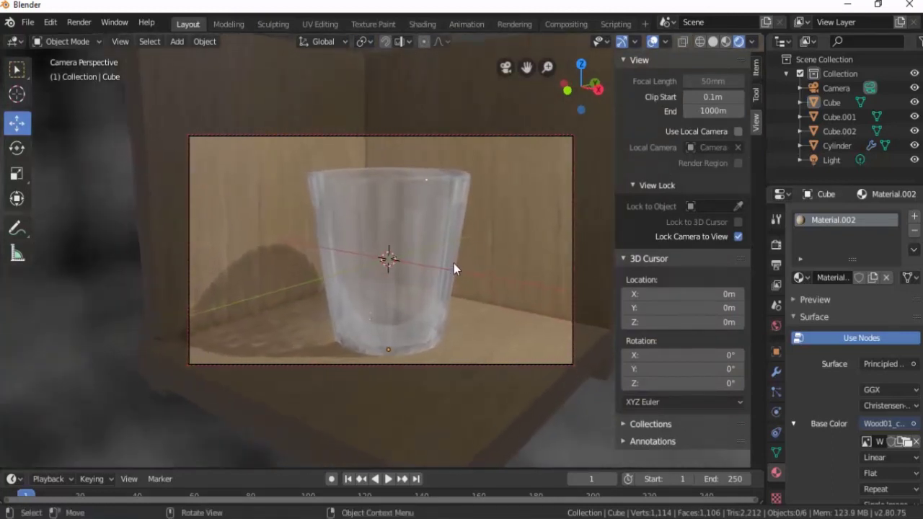
click(736, 239)
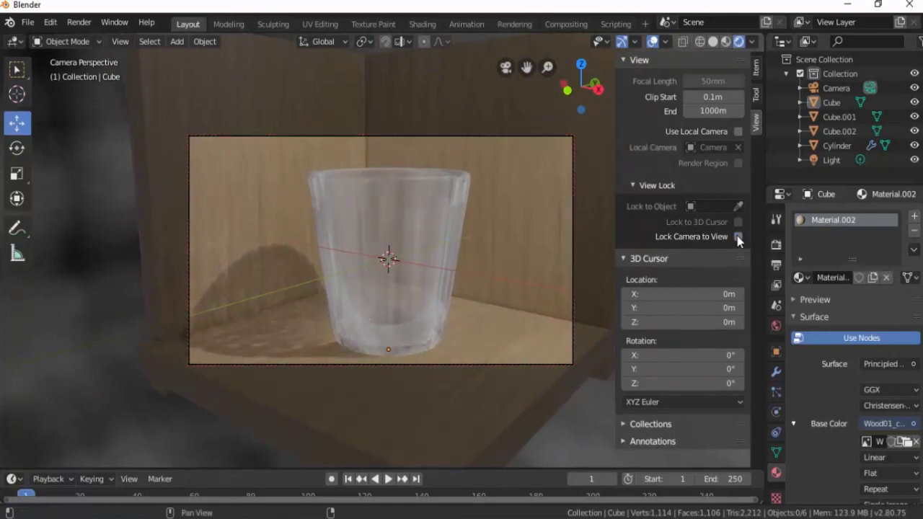
Render the glass scene with Eevee as a still image and fit the whole result in view.
key(n)
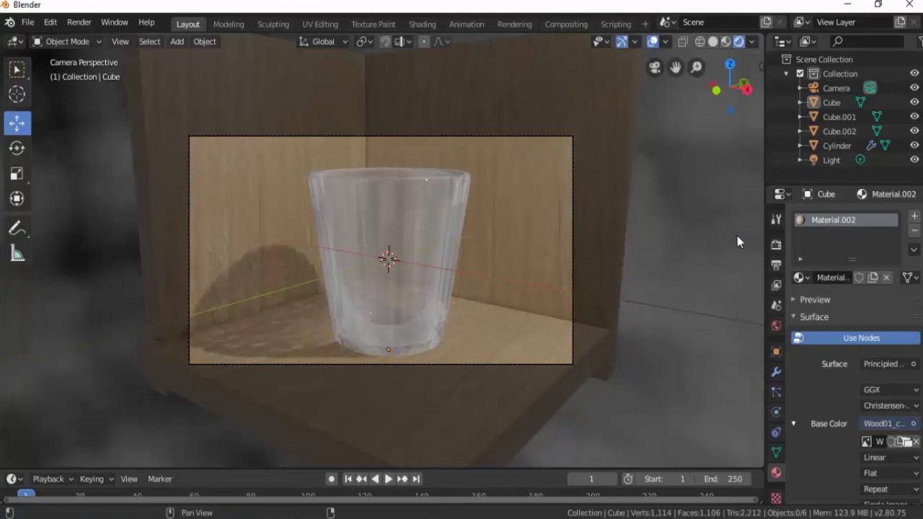
click(776, 245)
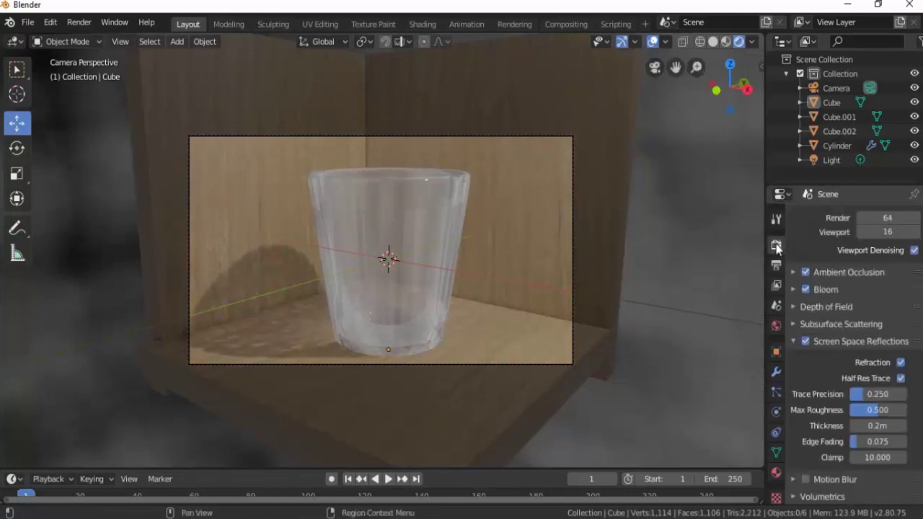
scroll(827, 257, up, 2)
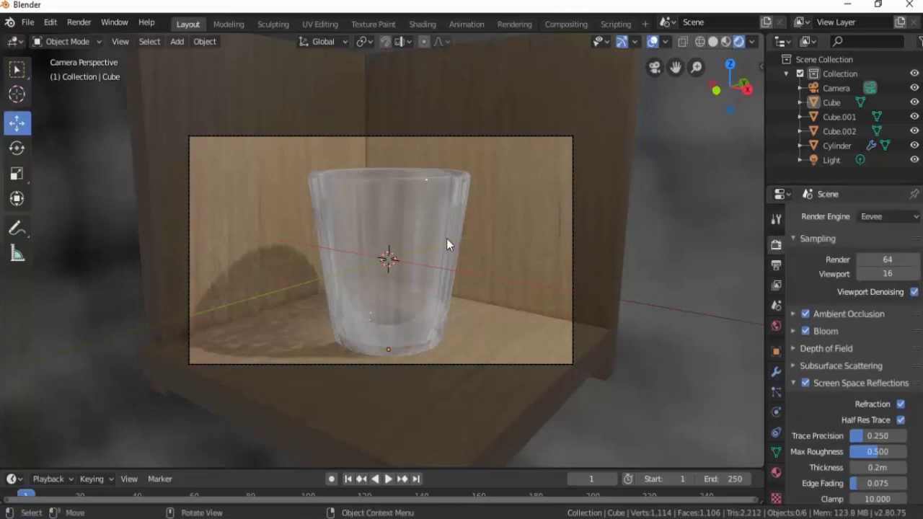
click(80, 22)
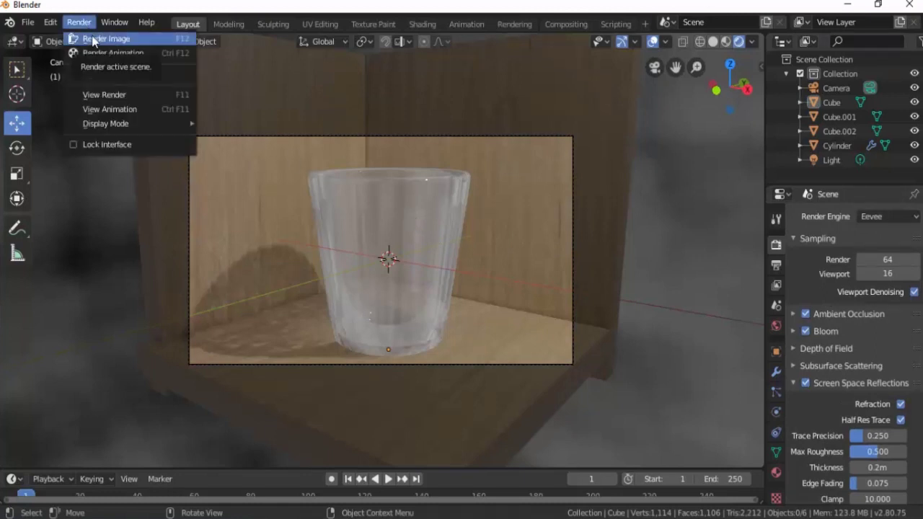
click(94, 39)
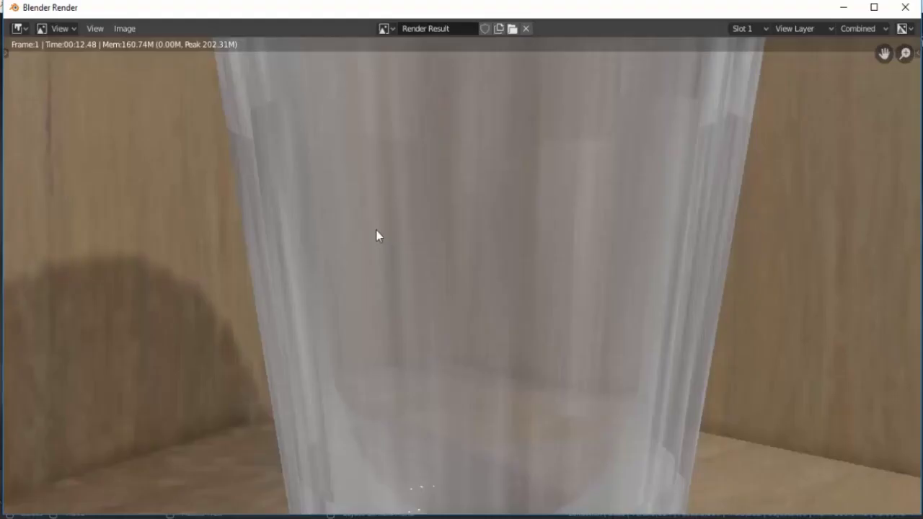
key(Home)
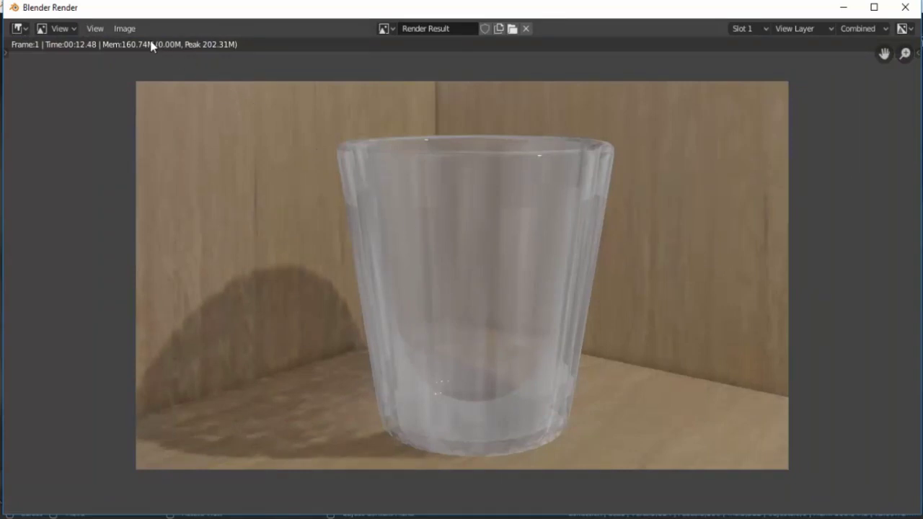
Save the render as the PNG "Latihan Gelas akca Eevee.png" in the Desktop's Gelas Kacaa folder and close the render window.
click(127, 29)
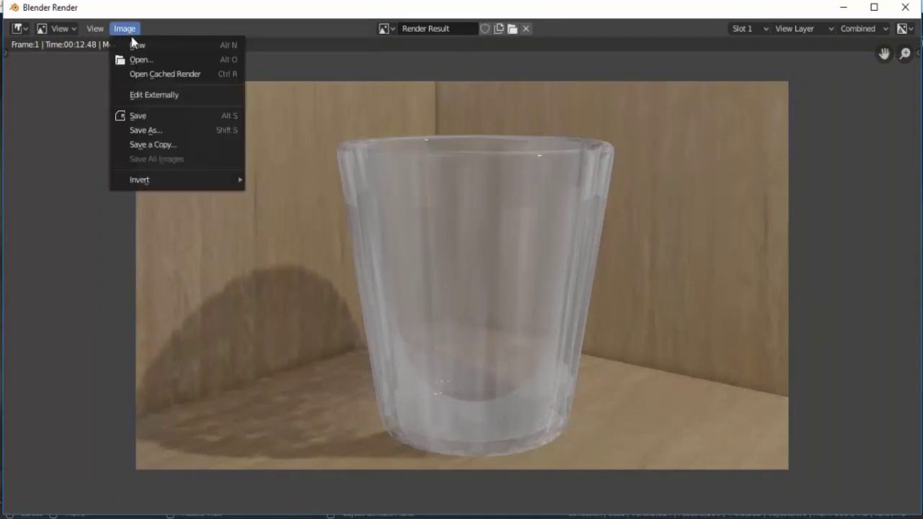
click(158, 133)
click(58, 220)
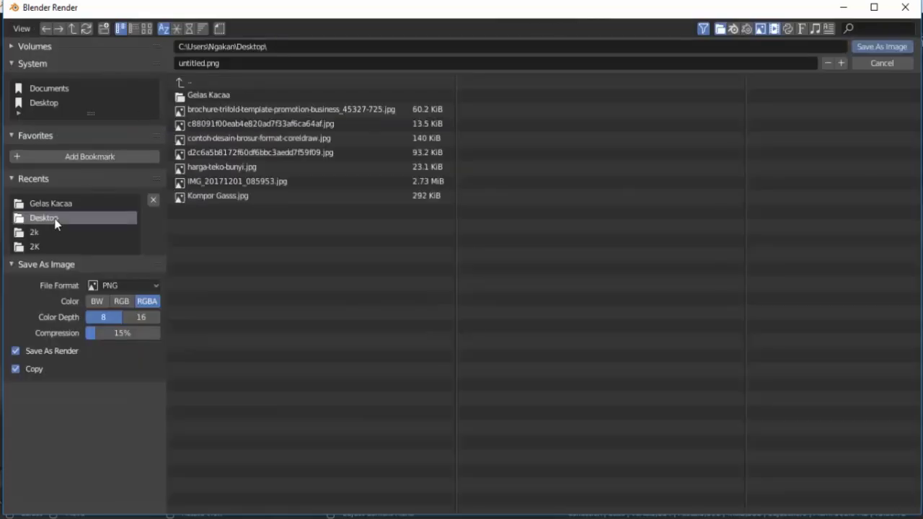
double_click(203, 98)
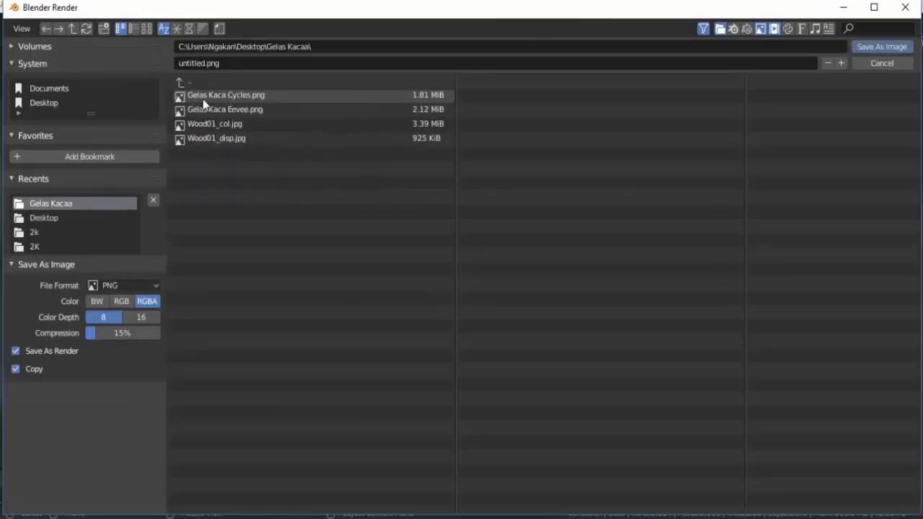
click(235, 63)
text(L)
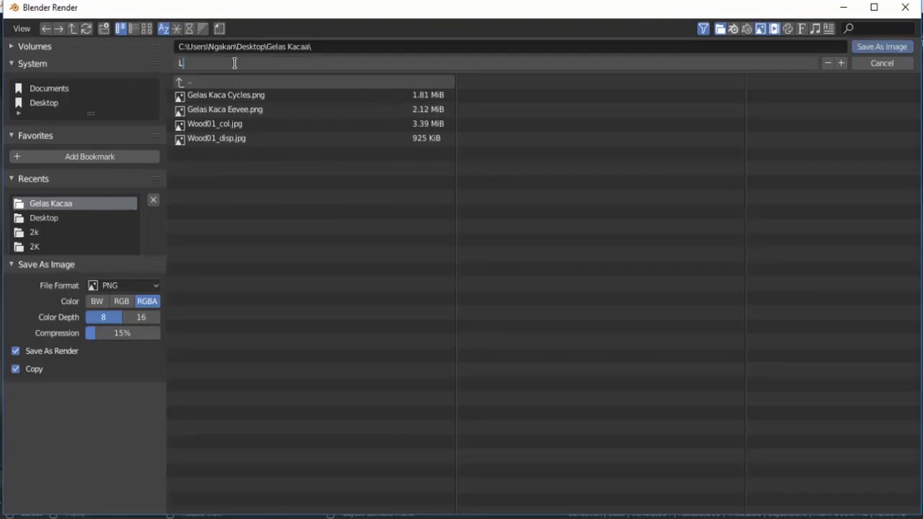
text(atihan Gelas Kaca Eevee)
click(877, 47)
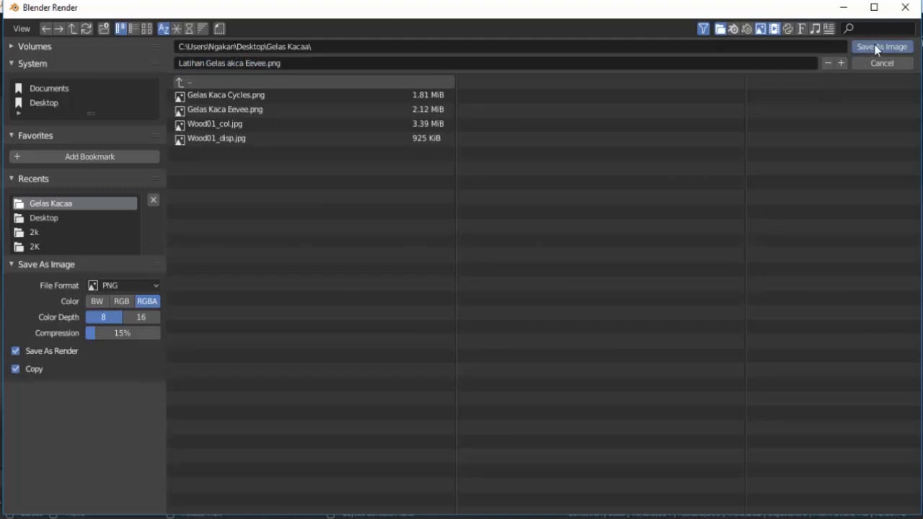
click(876, 48)
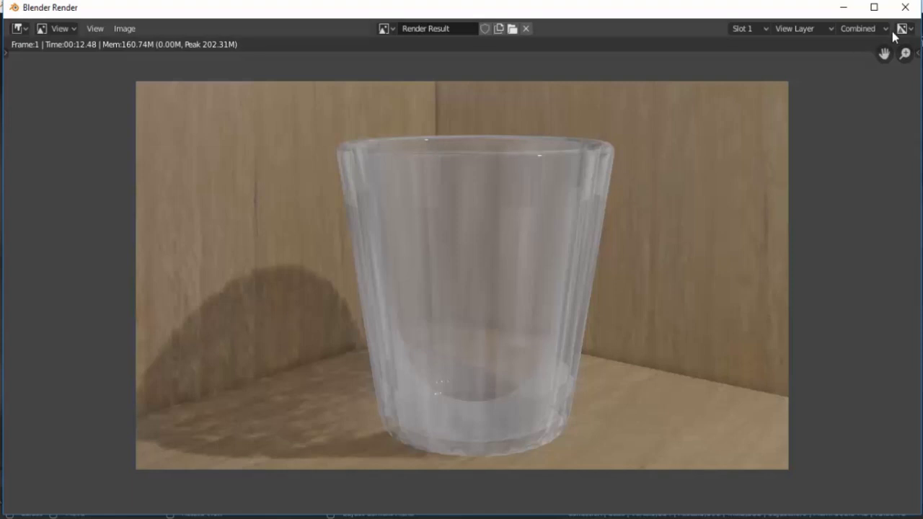
click(907, 9)
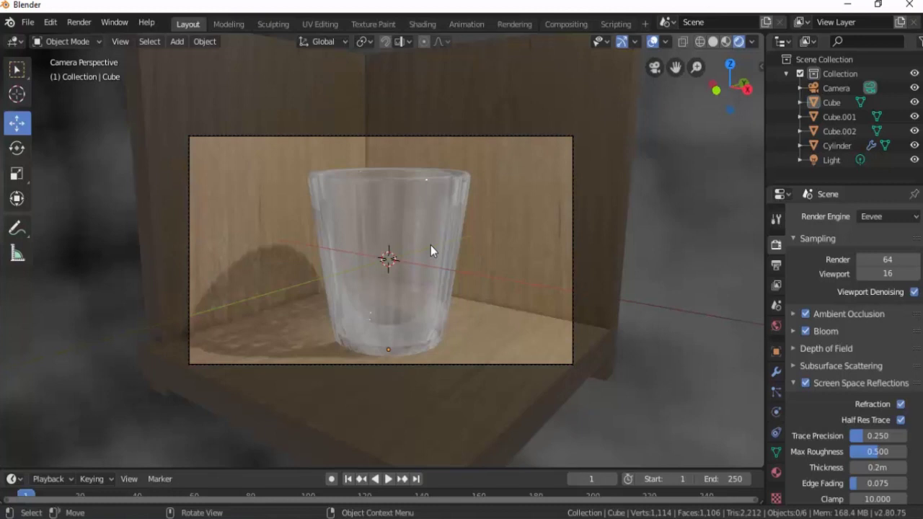
Delete the two upright wooden wall panels behind the glass, keeping the wooden base.
click(511, 238)
key(Delete)
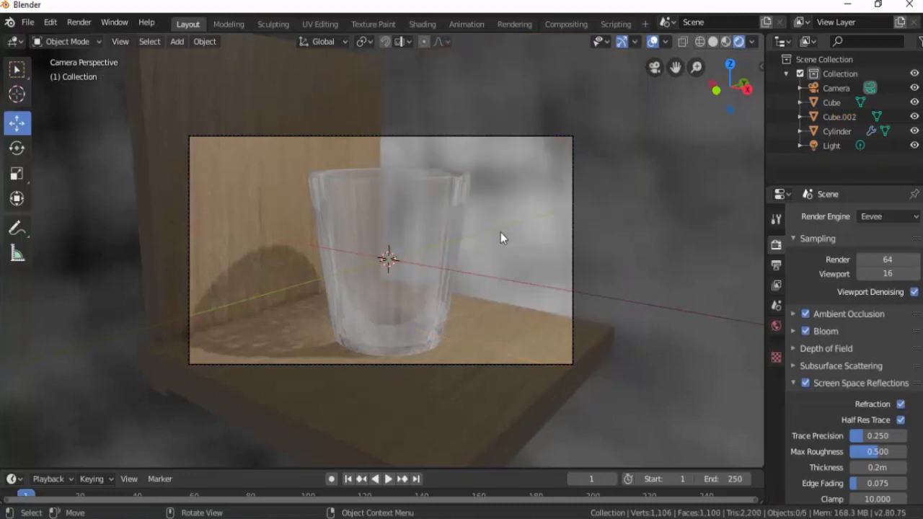
click(263, 226)
key(Delete)
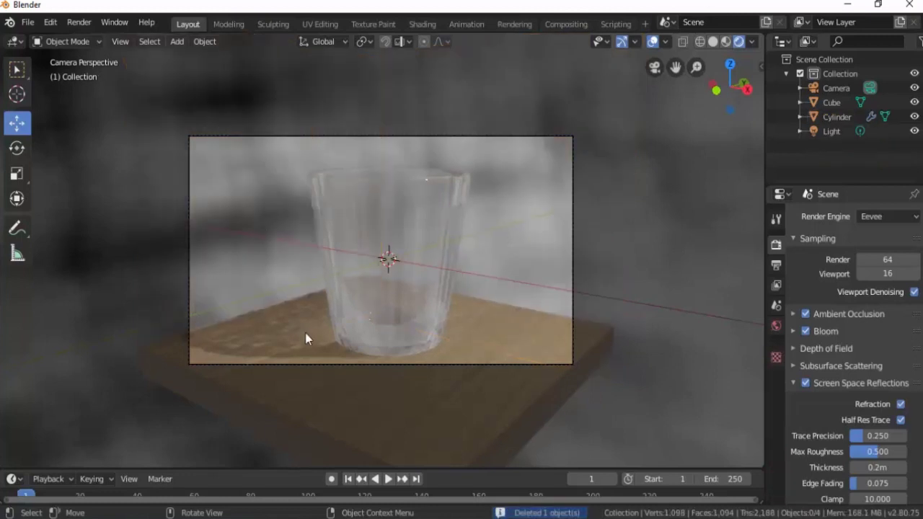
Unlink the mixed-shader Eevee material from the glass and enlarge the 3D viewport above the node editor.
click(424, 225)
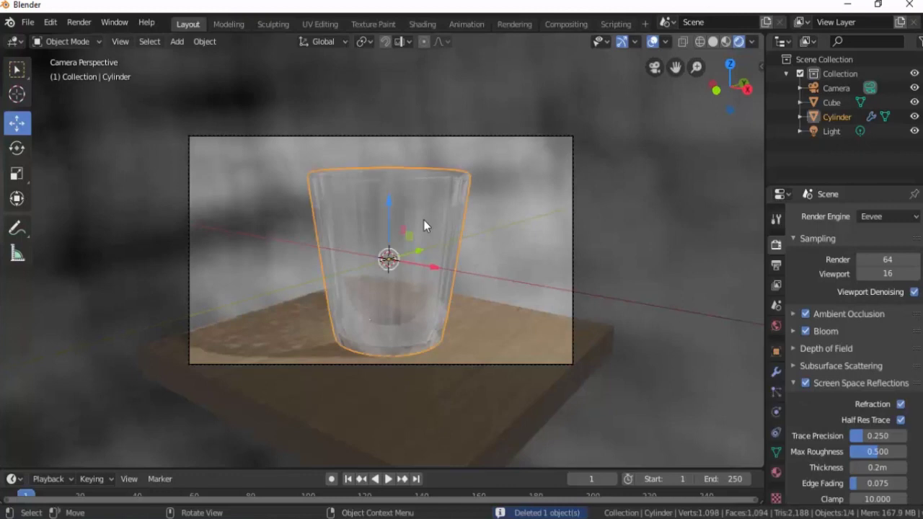
click(422, 24)
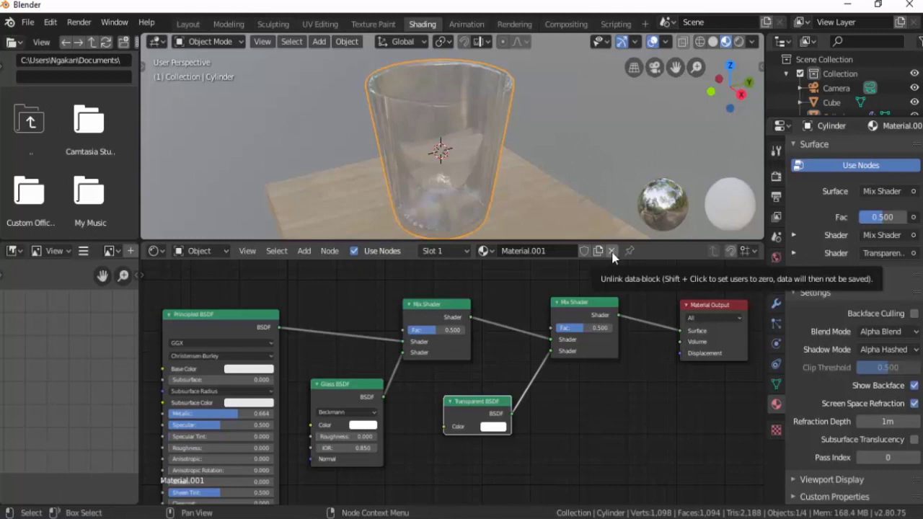
click(611, 251)
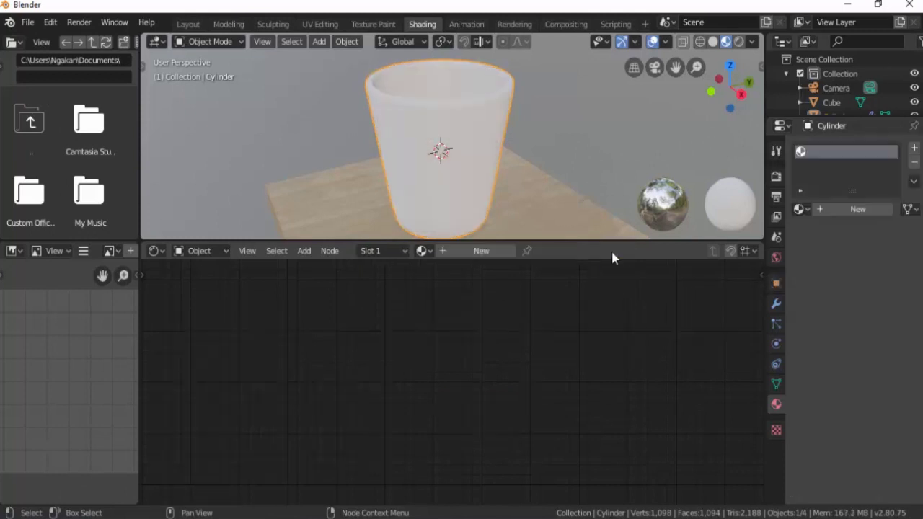
drag(523, 243, 521, 314)
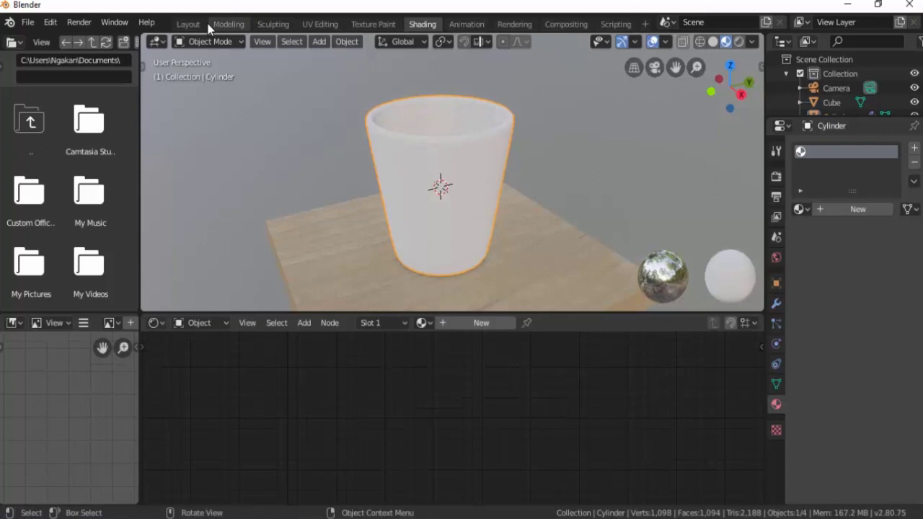
Return to the Layout workspace and switch the render engine to Cycles.
click(189, 24)
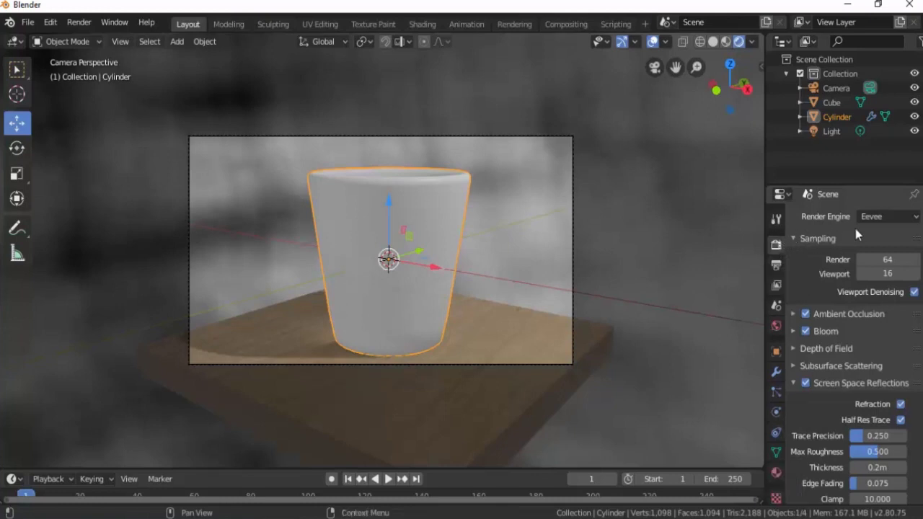
click(877, 217)
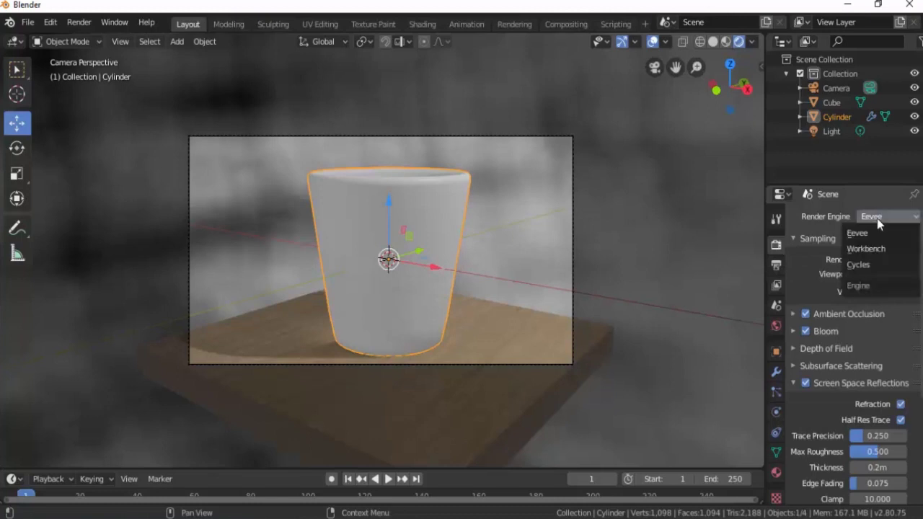
click(870, 264)
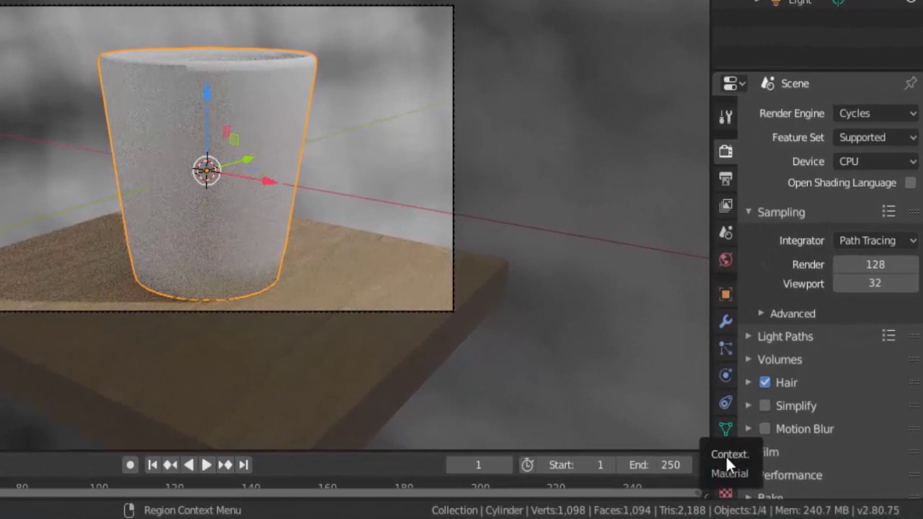
Give the glass a new material with a Glass BSDF surface and a roughness of 0.000.
click(725, 455)
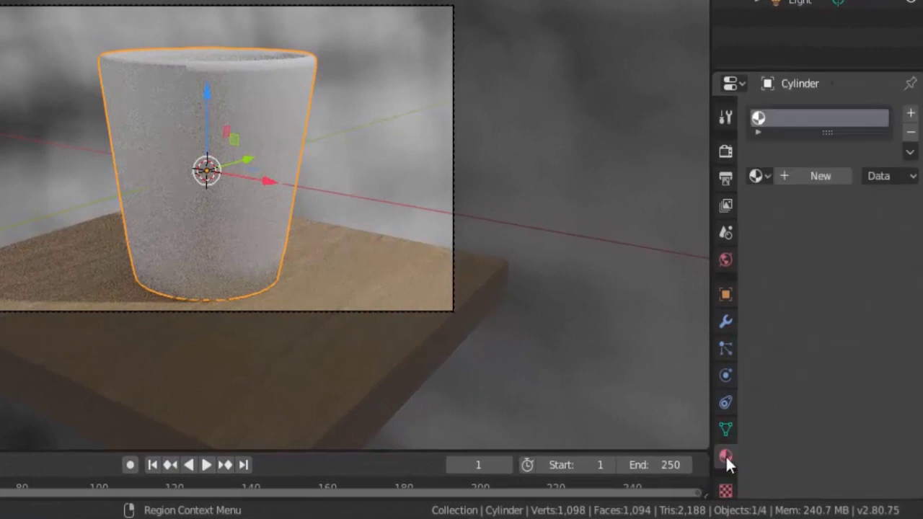
click(805, 175)
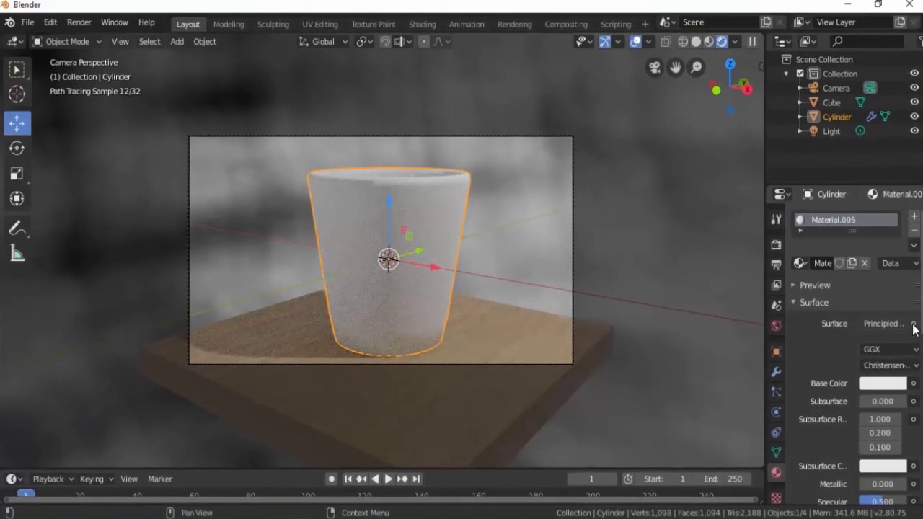
click(913, 324)
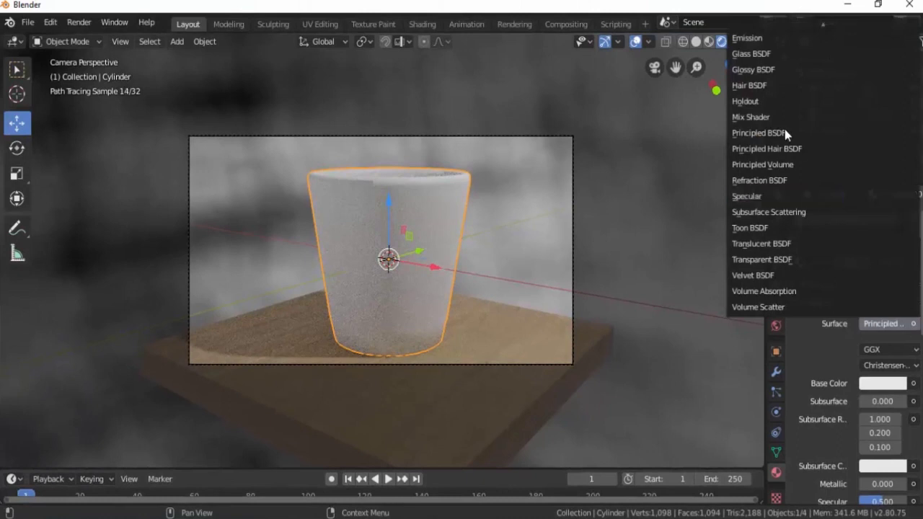
click(761, 56)
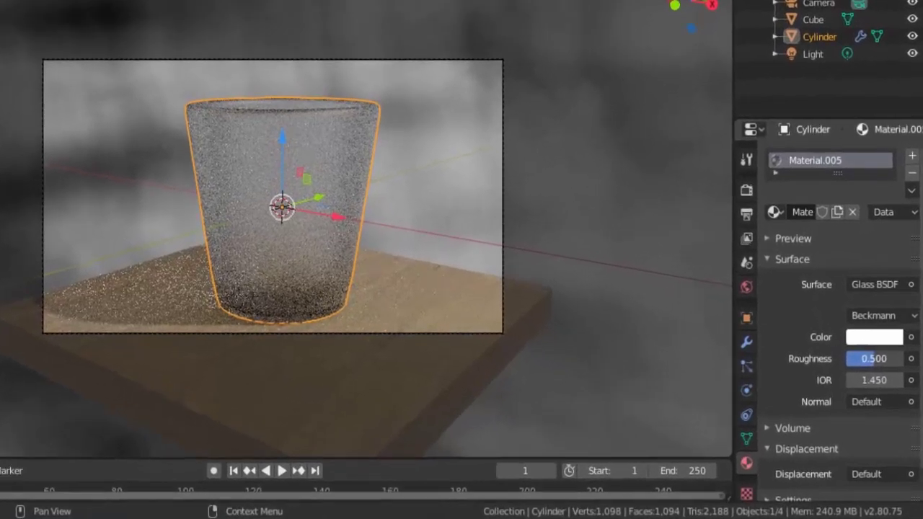
drag(882, 387, 871, 387)
drag(870, 346, 835, 348)
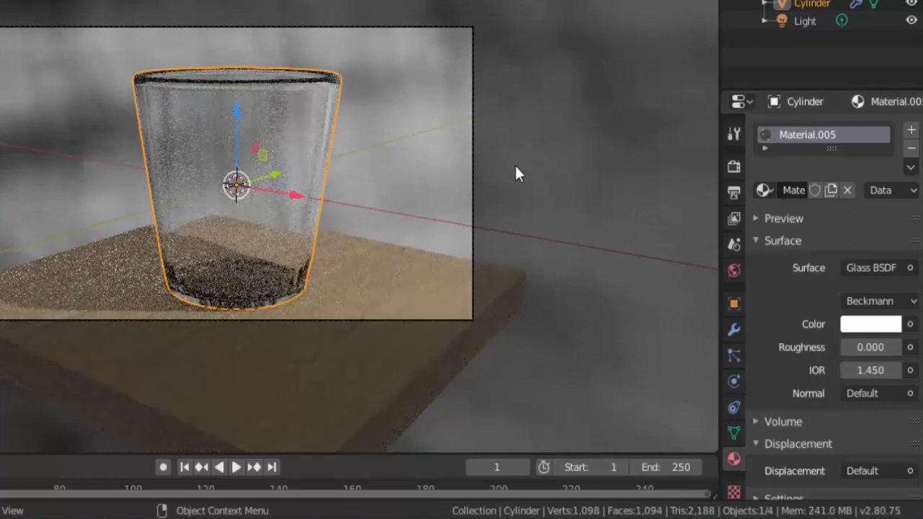
Lower the glass material's IOR in stages to 1.050 and on to 0.550 to compare the refraction.
click(847, 373)
click(848, 374)
click(848, 374)
click(848, 374)
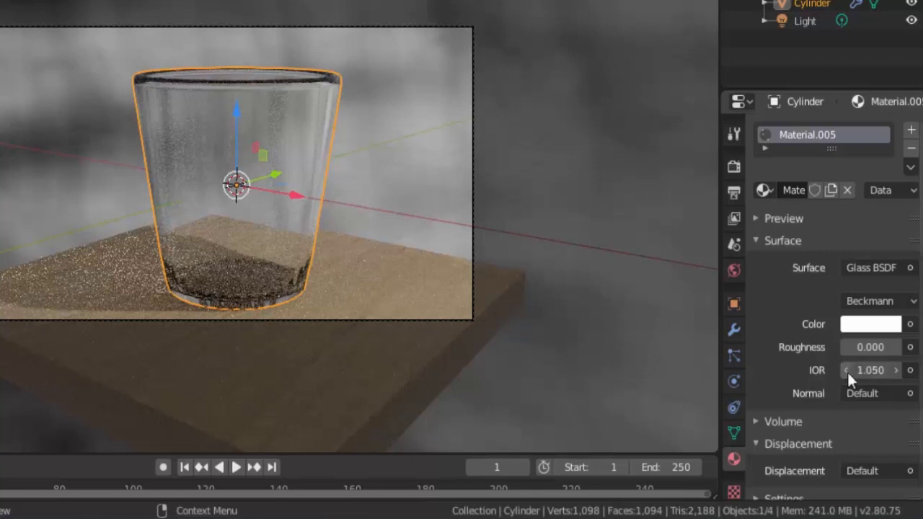
drag(848, 373, 839, 373)
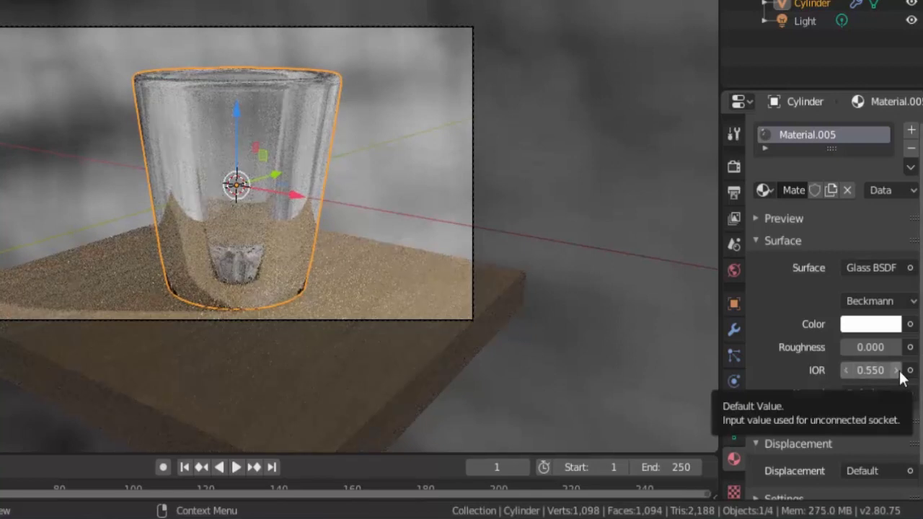
Raise the glass material's IOR in stages back to 1.450.
click(897, 370)
click(897, 370)
click(897, 370)
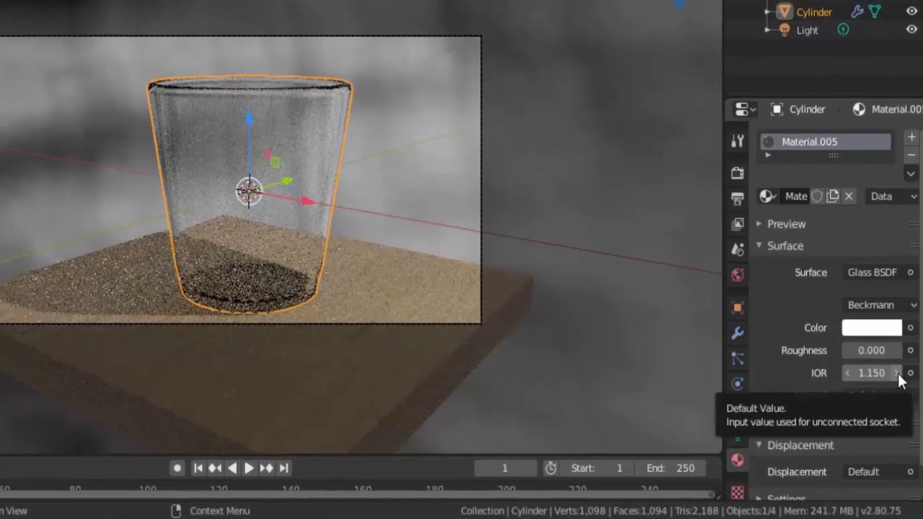
click(897, 372)
click(897, 371)
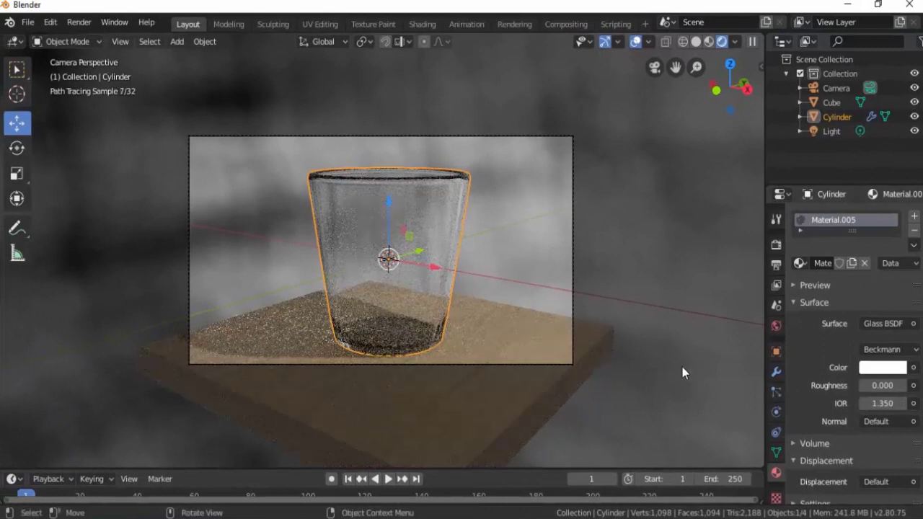
drag(894, 403, 901, 403)
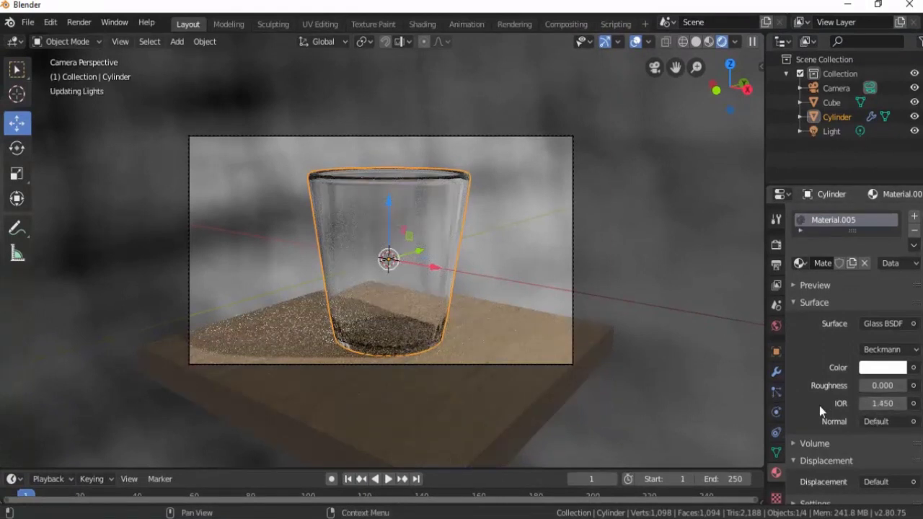
Deselect the glass and set the Cycles sampling to 200 render samples and 50 viewport samples.
click(667, 326)
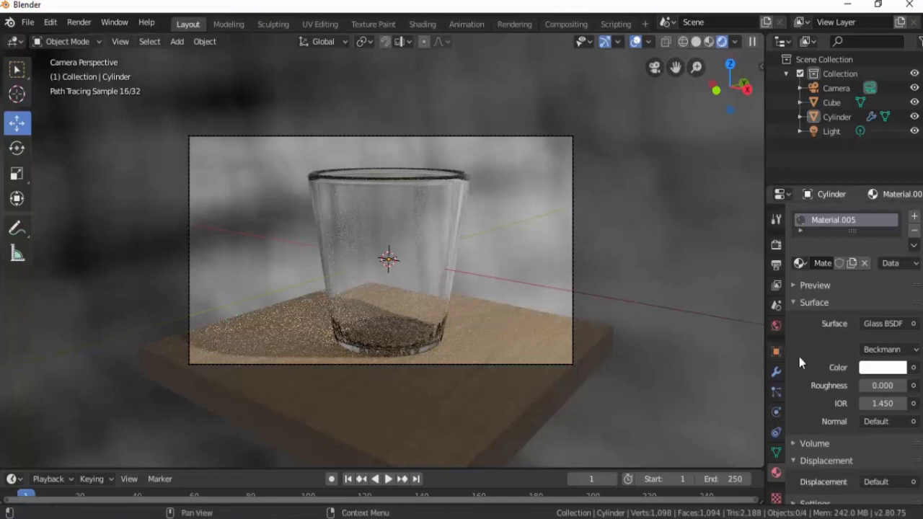
click(777, 249)
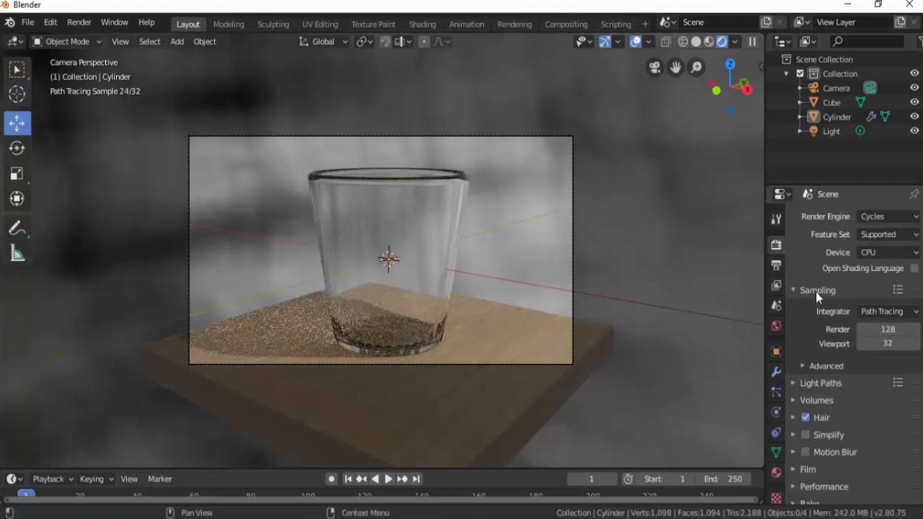
click(881, 332)
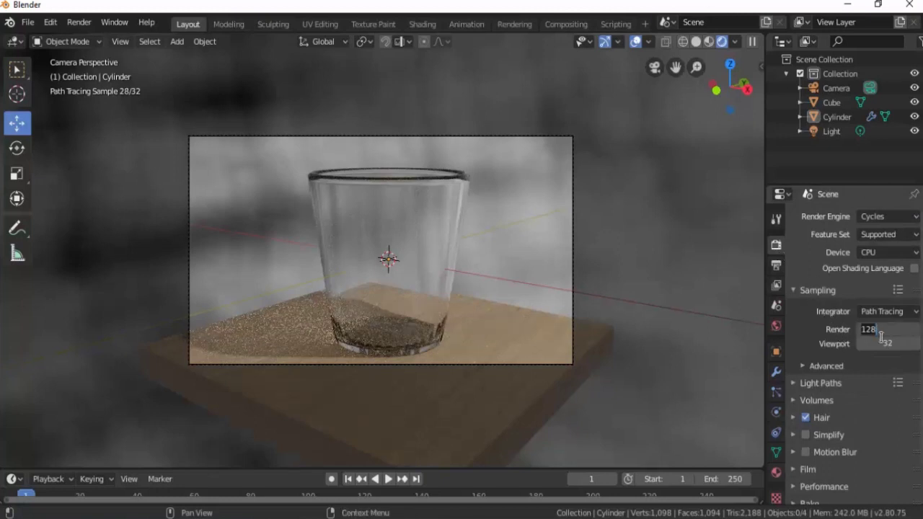
text(200)
key(Return)
click(881, 345)
text(50)
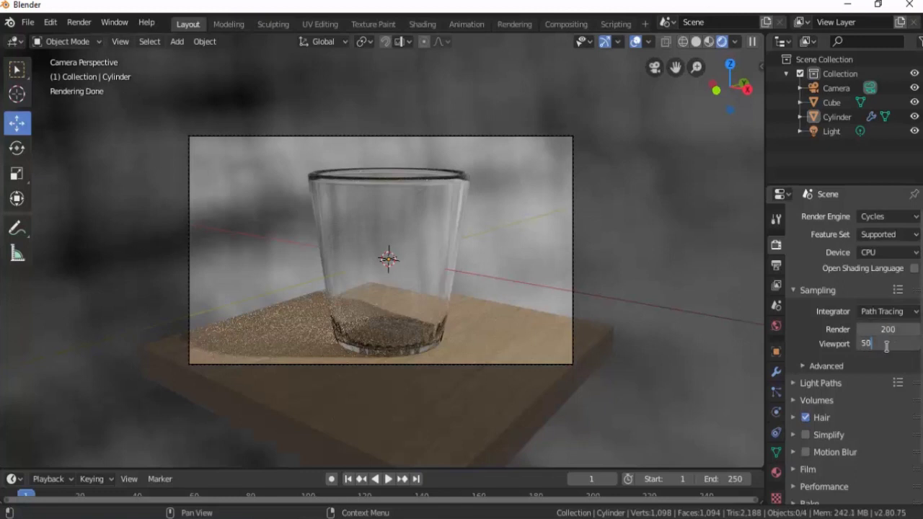
key(Return)
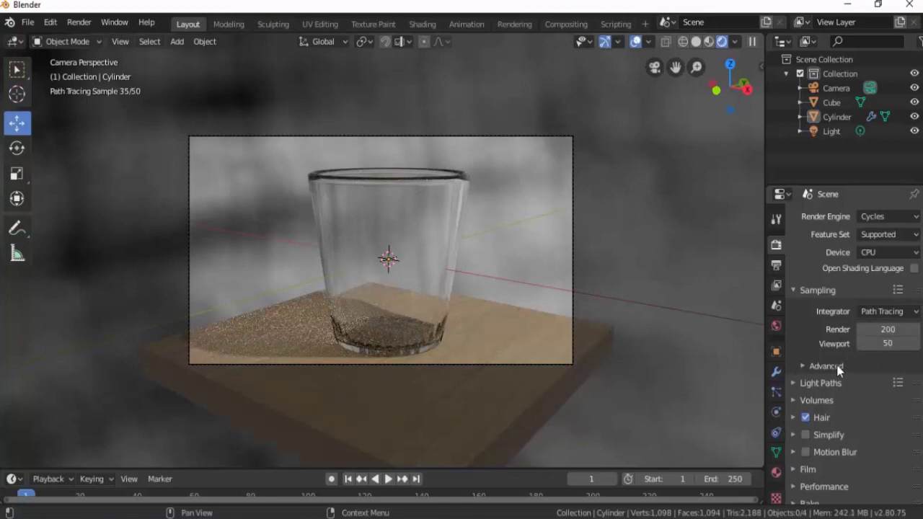
Render the image and save it as Latihan Gelas KCA Cycles.png in the Gelas Kacaa folder, closing the render window.
click(83, 24)
click(97, 40)
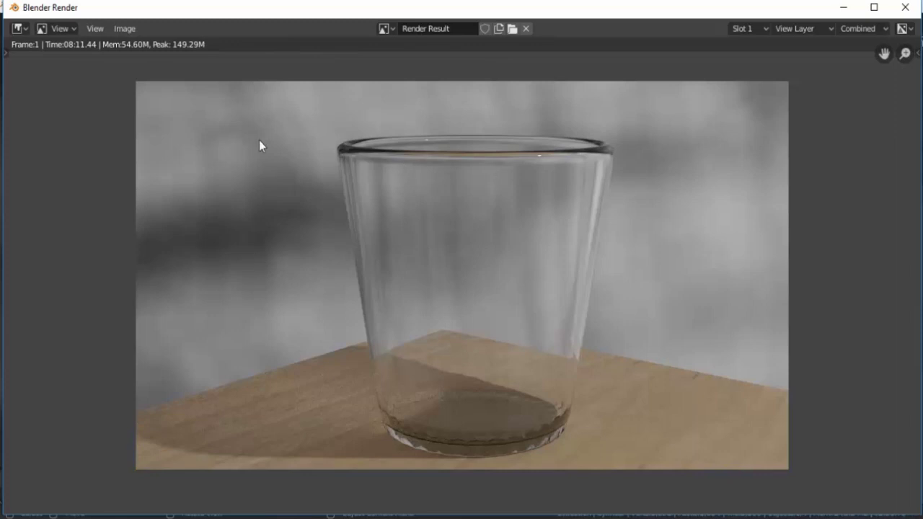
click(124, 28)
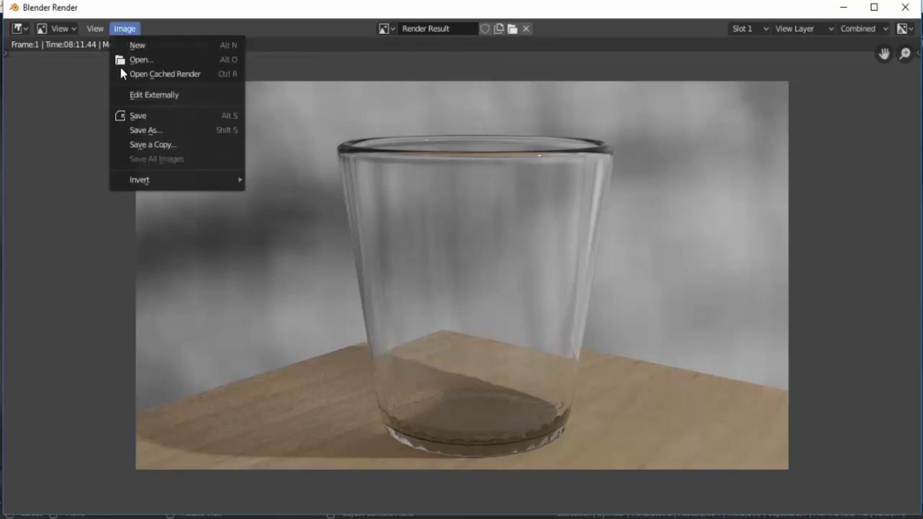
click(134, 132)
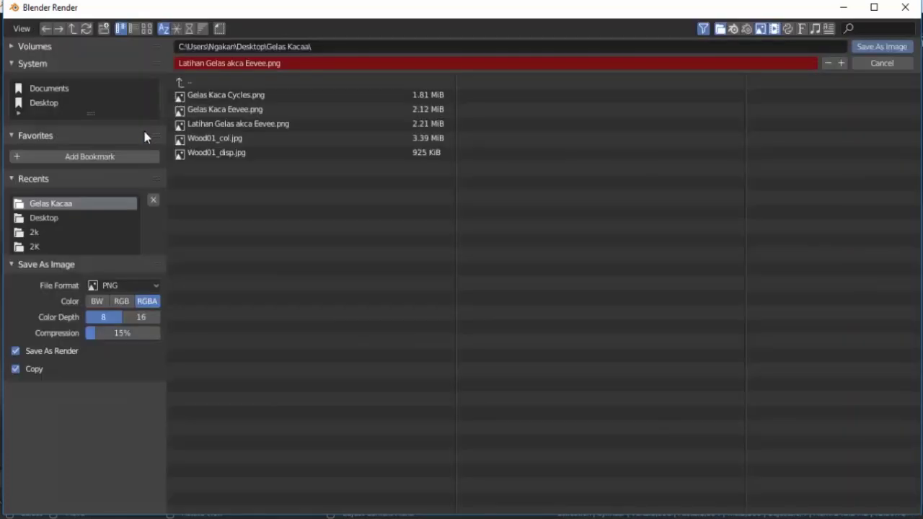
click(46, 105)
double_click(198, 95)
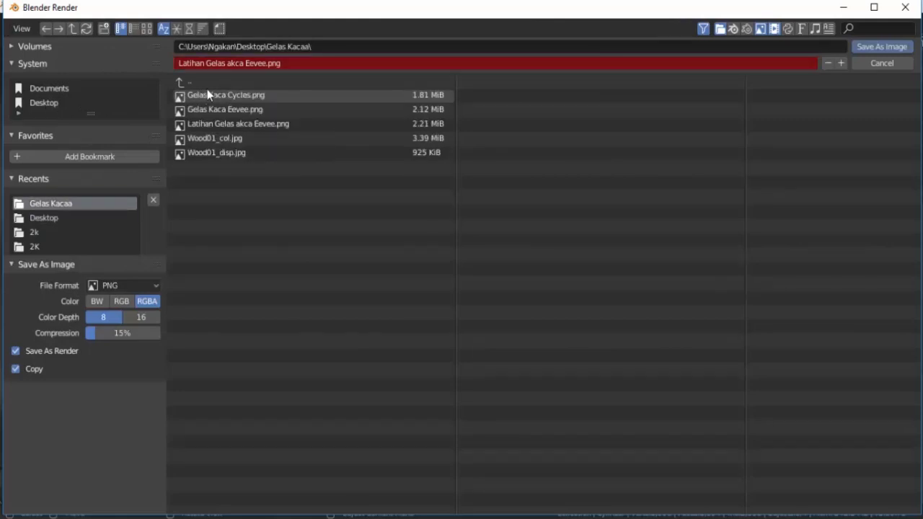
click(284, 63)
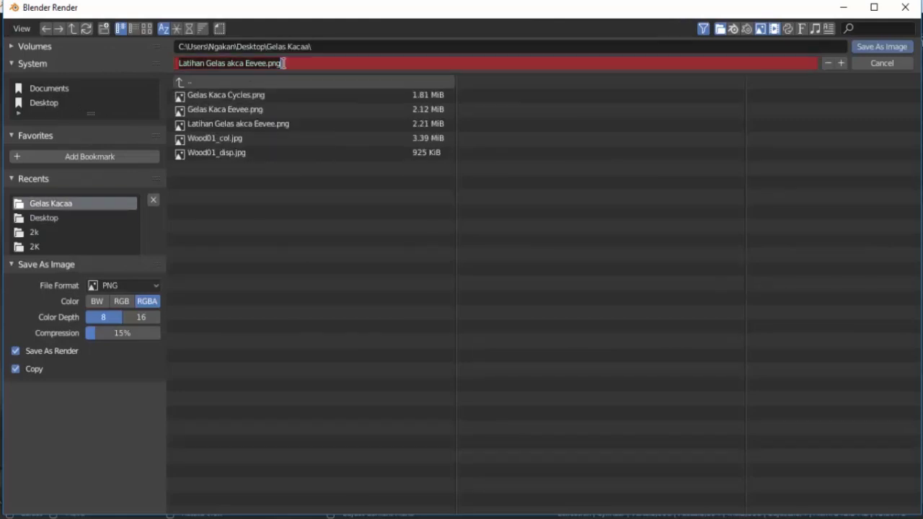
key(BackSpace)
text(Latihan Gelas KCA)
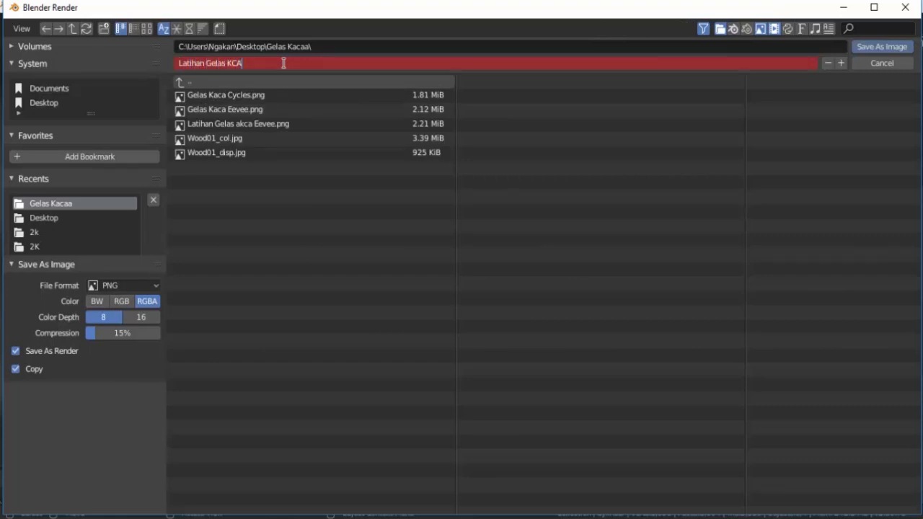
text( Cyc)
key(Return)
click(882, 48)
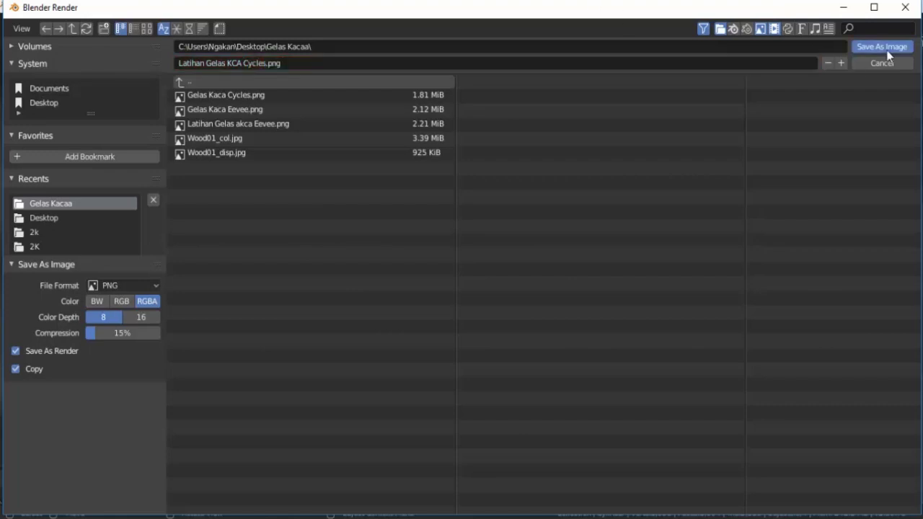
click(904, 7)
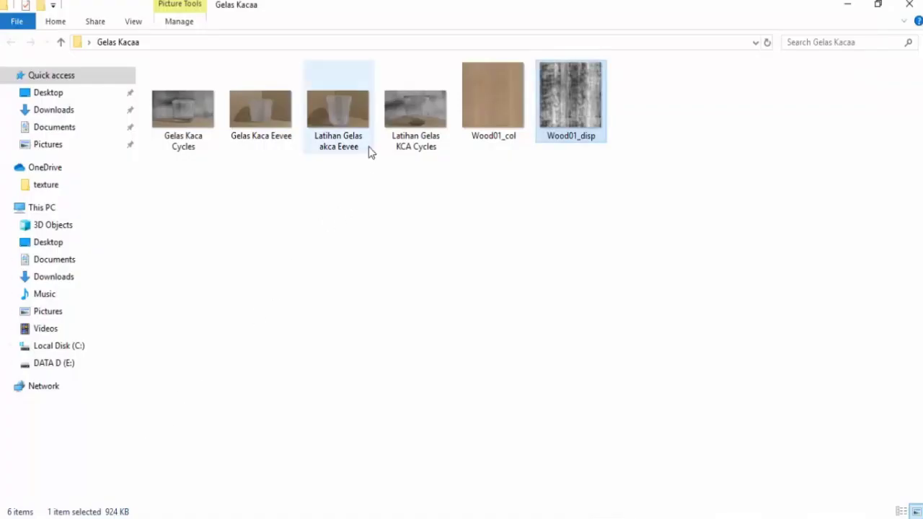
In File Explorer's Gelas Kacaa folder, view Latihan Gelas akca Eevee, Latihan Gelas KCA Cycles and Gelas Kaca Cycles to compare the renders.
double_click(339, 119)
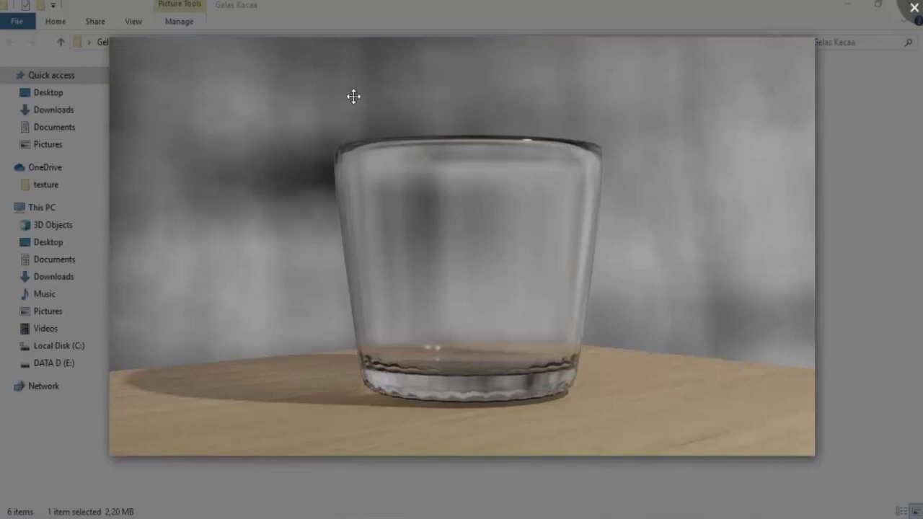
click(914, 9)
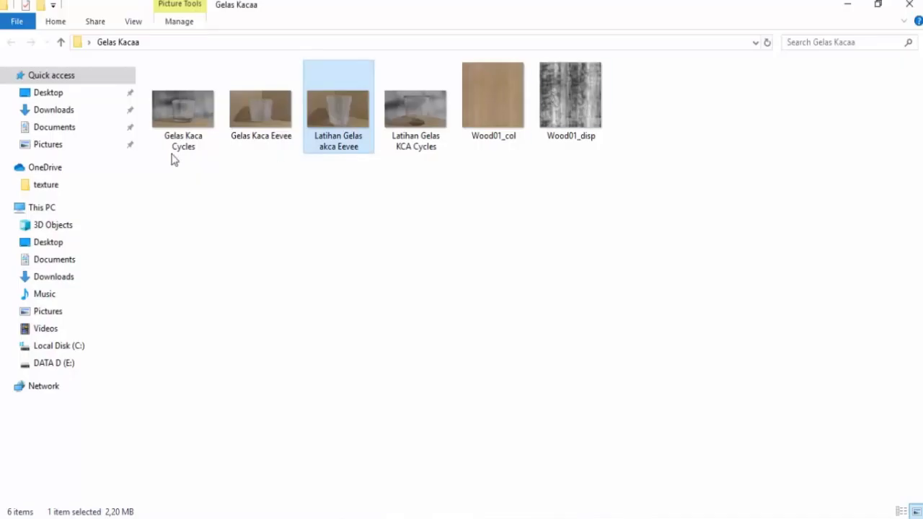
double_click(412, 112)
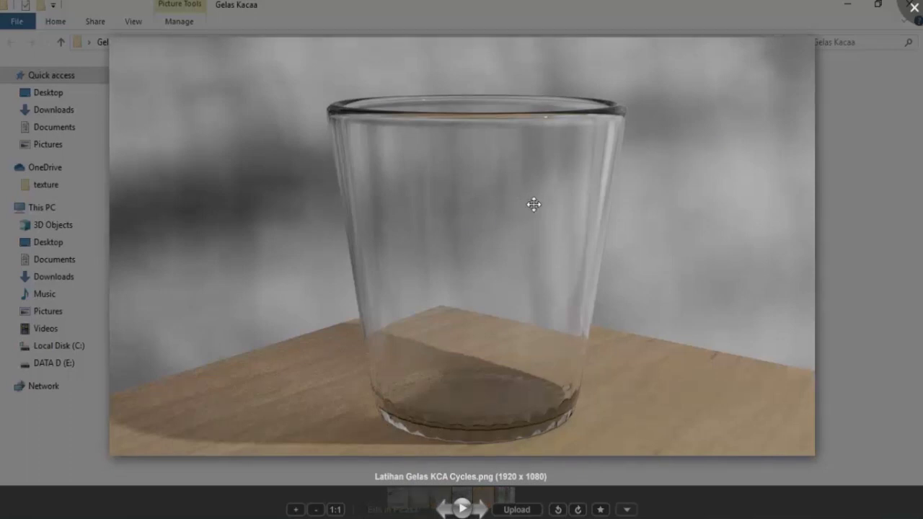
click(911, 10)
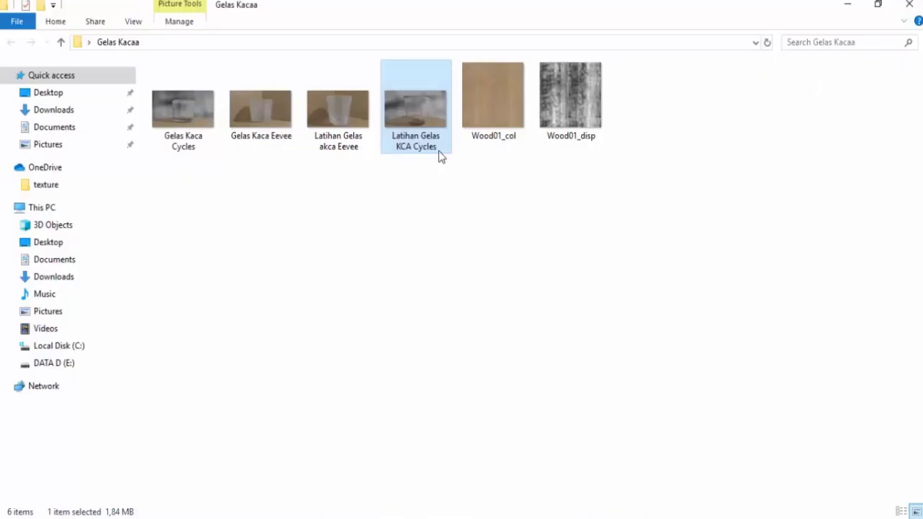
double_click(189, 136)
scroll(449, 323, up, 3)
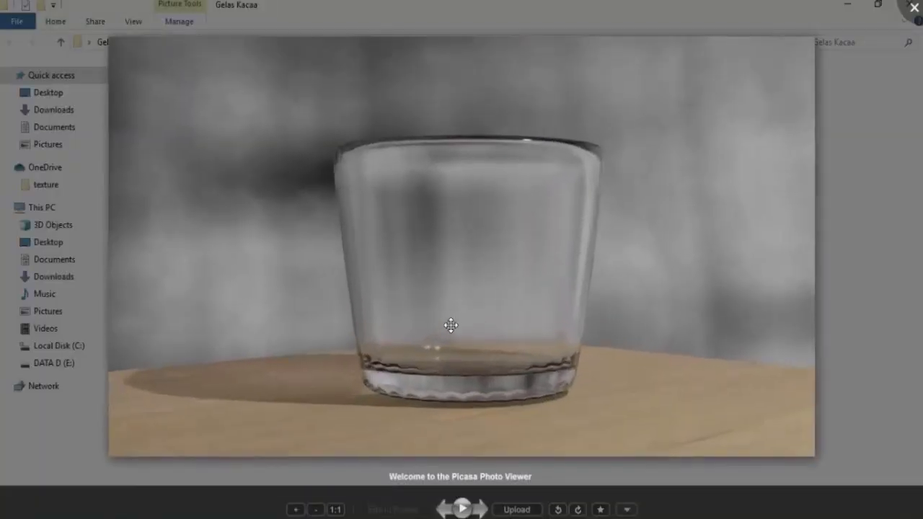
scroll(456, 335, down, 1)
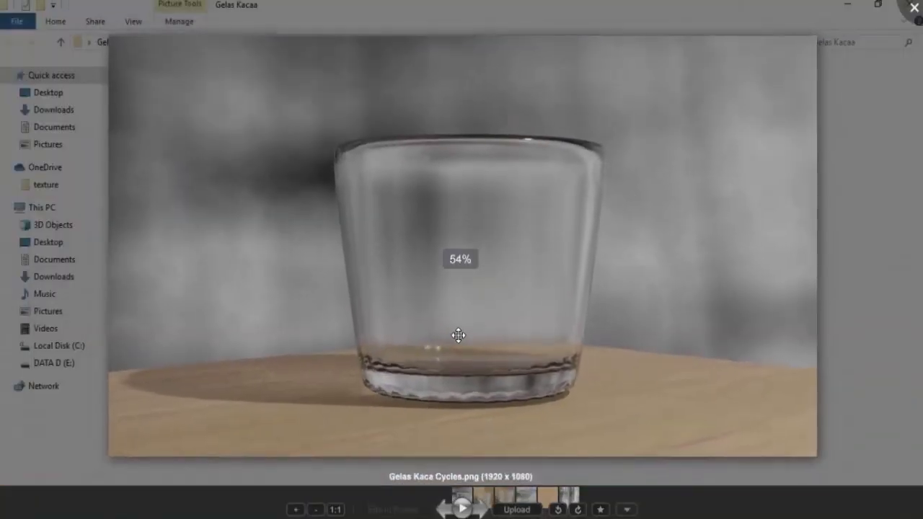